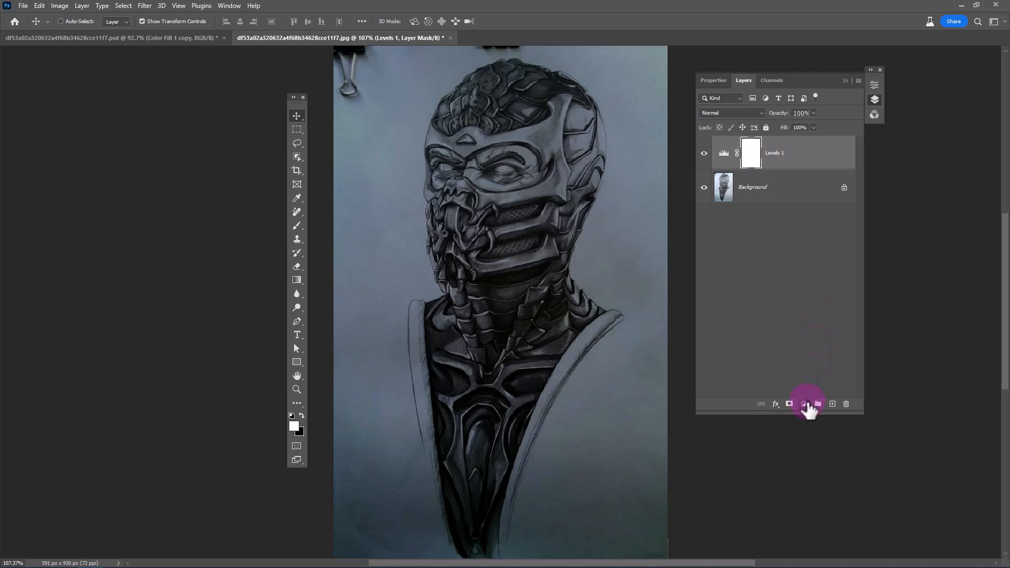
Step: Add a solid color fill layer in green #60ff00 above the Levels adjustment and invert its mask to black
{"action": "left_click", "coordinate": [804, 403]}
{"action": "left_click", "coordinate": [831, 219]}
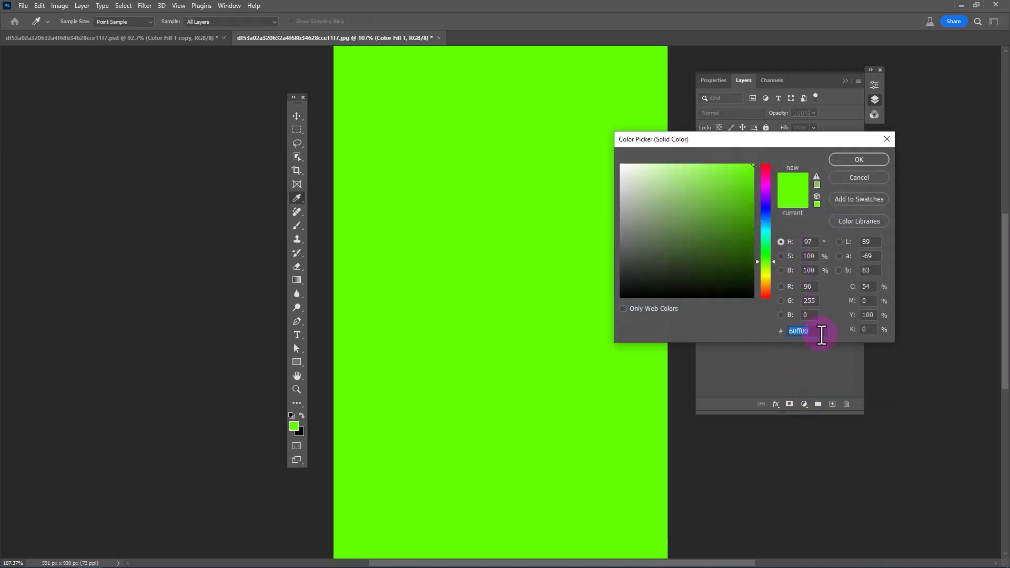
{"action": "left_click", "coordinate": [858, 159]}
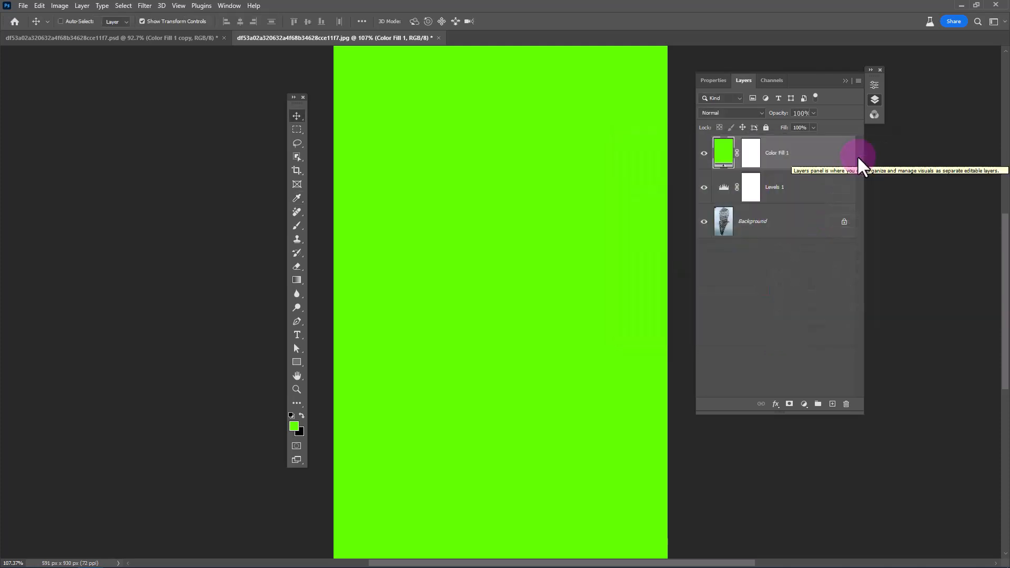
{"action": "left_click", "coordinate": [753, 158]}
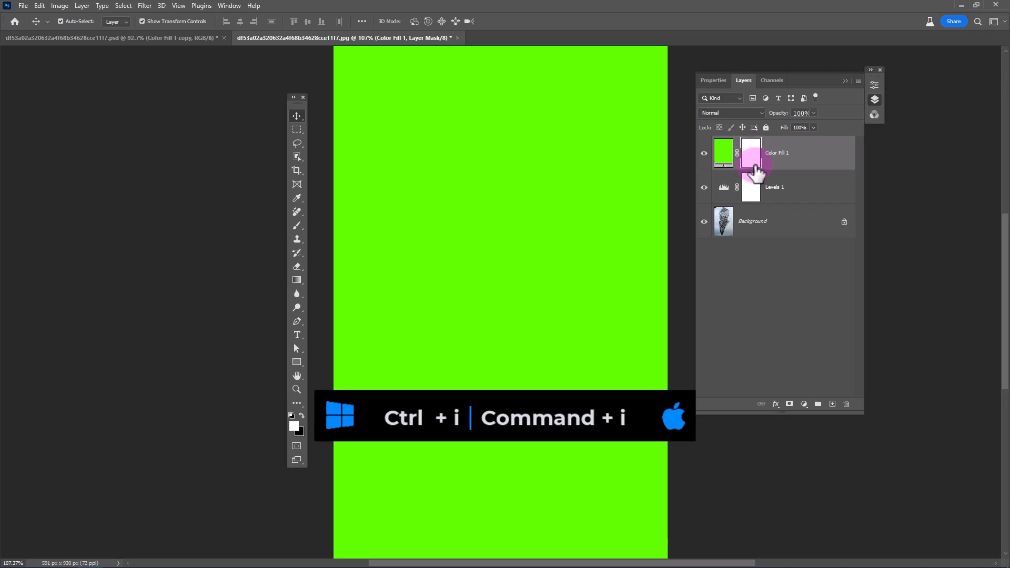
{"action": "key", "text": "ctrl+i"}
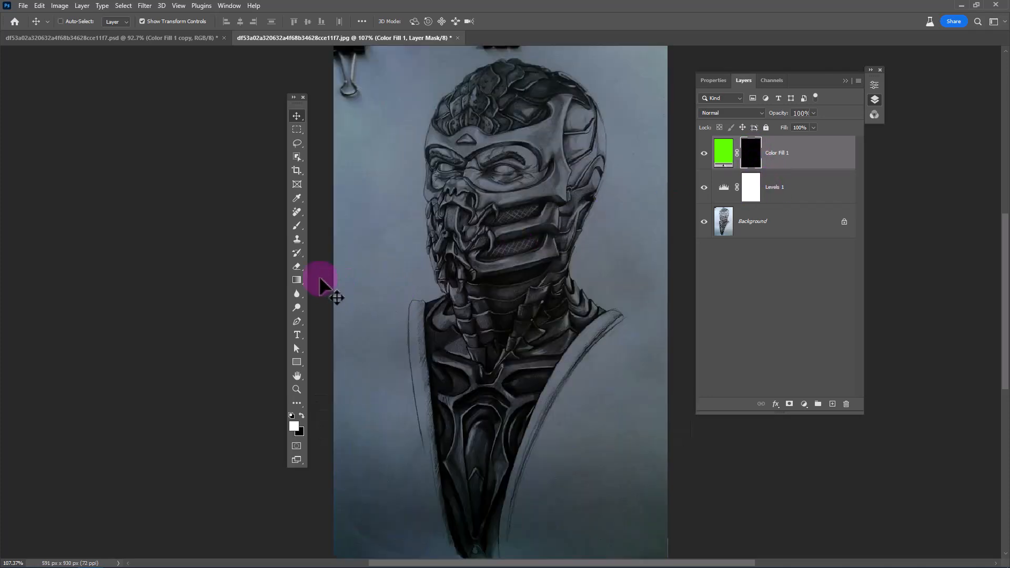
Step: Paint white over the larger eye on the fill layer's mask with a small Hard Round brush
{"action": "left_click", "coordinate": [297, 229]}
{"action": "left_click", "coordinate": [326, 225]}
{"action": "right_click", "coordinate": [476, 223]}
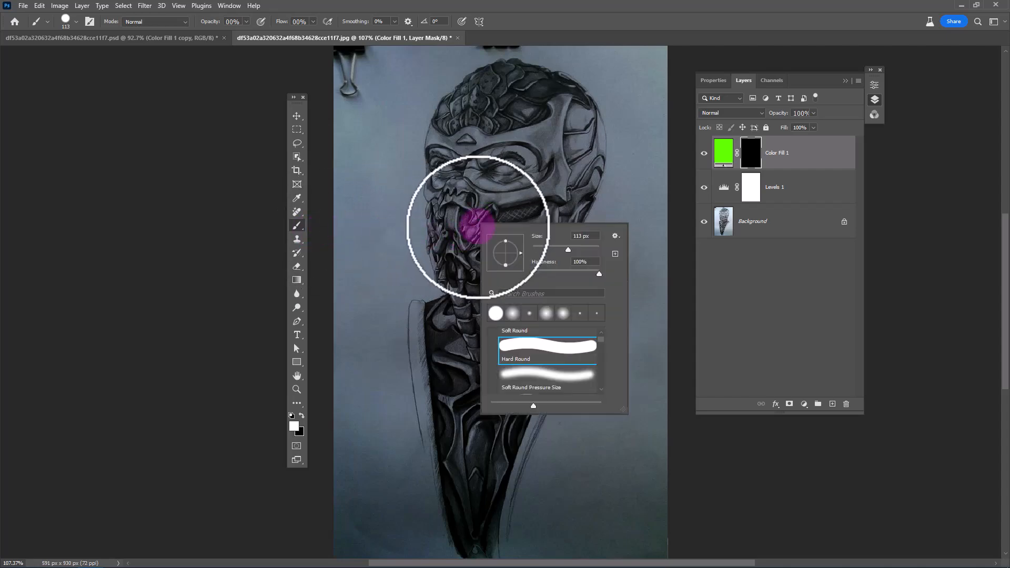
{"action": "double_click", "coordinate": [524, 346]}
{"action": "scroll", "coordinate": [505, 160], "scroll_direction": "up", "scroll_amount": 8}
{"action": "left_click_drag", "start_coordinate": [515, 193], "coordinate": [372, 193]}
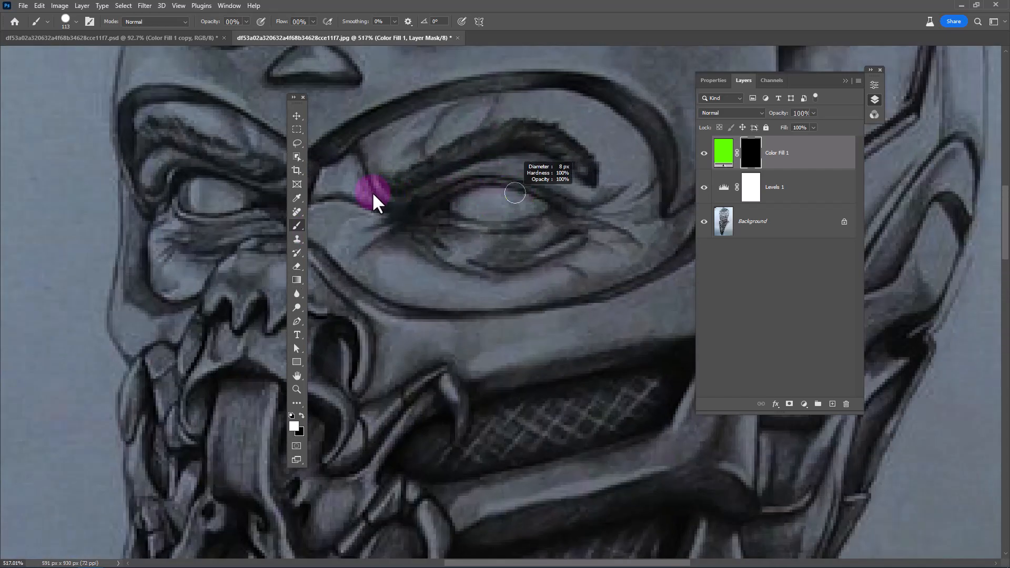
{"action": "mouse_move", "coordinate": [459, 209]}
{"action": "left_mouse_down"}
{"action": "mouse_move", "coordinate": [536, 206]}
{"action": "mouse_move", "coordinate": [460, 213]}
{"action": "mouse_move", "coordinate": [545, 206]}
{"action": "left_mouse_up"}
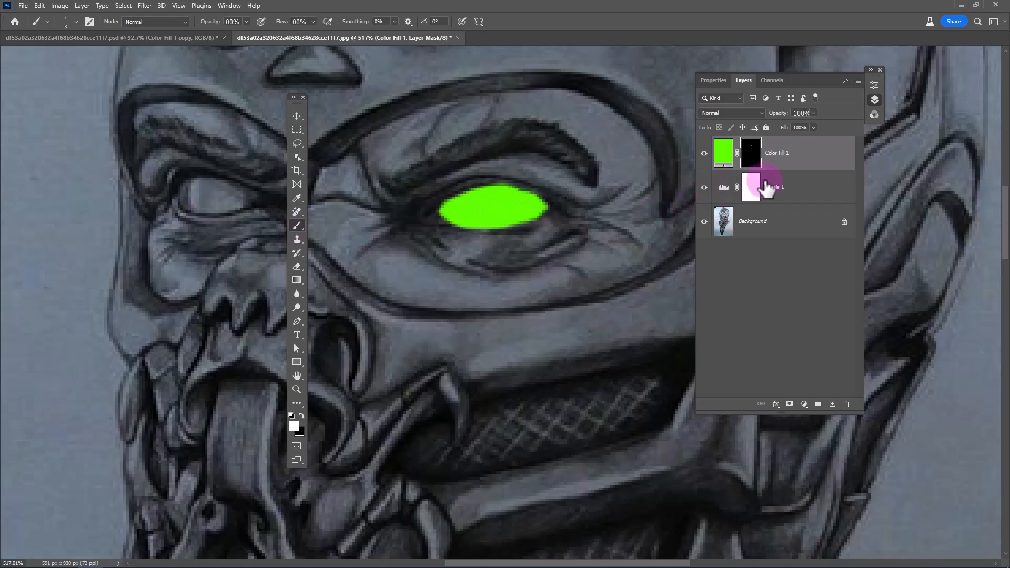
Step: In the green fill's blending options, split the Blend If underlying layer's dark slider to 42 / 84
{"action": "right_click", "coordinate": [793, 158]}
{"action": "left_click", "coordinate": [803, 144]}
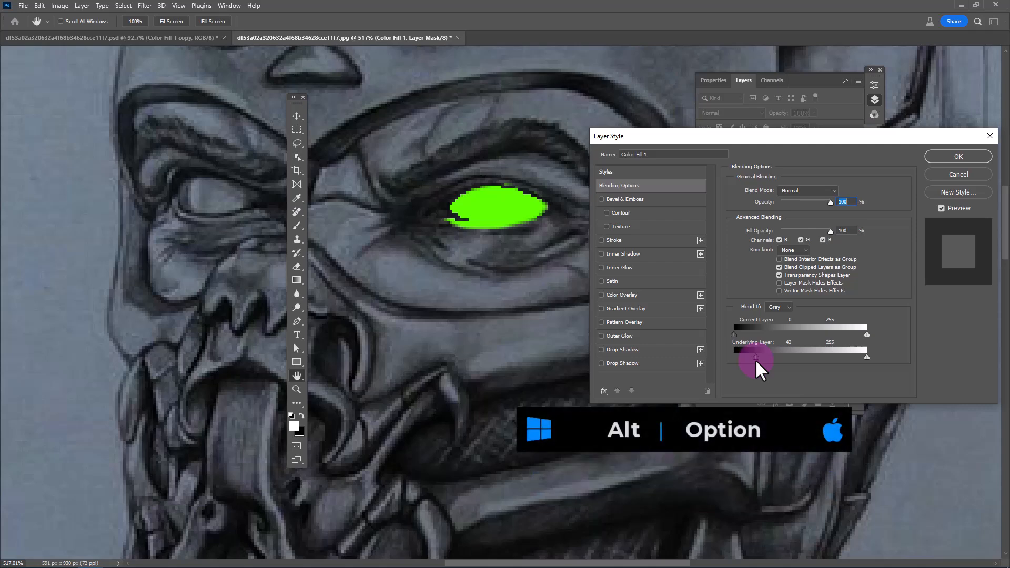
{"action": "left_click_drag", "start_coordinate": [756, 357], "coordinate": [777, 356]}
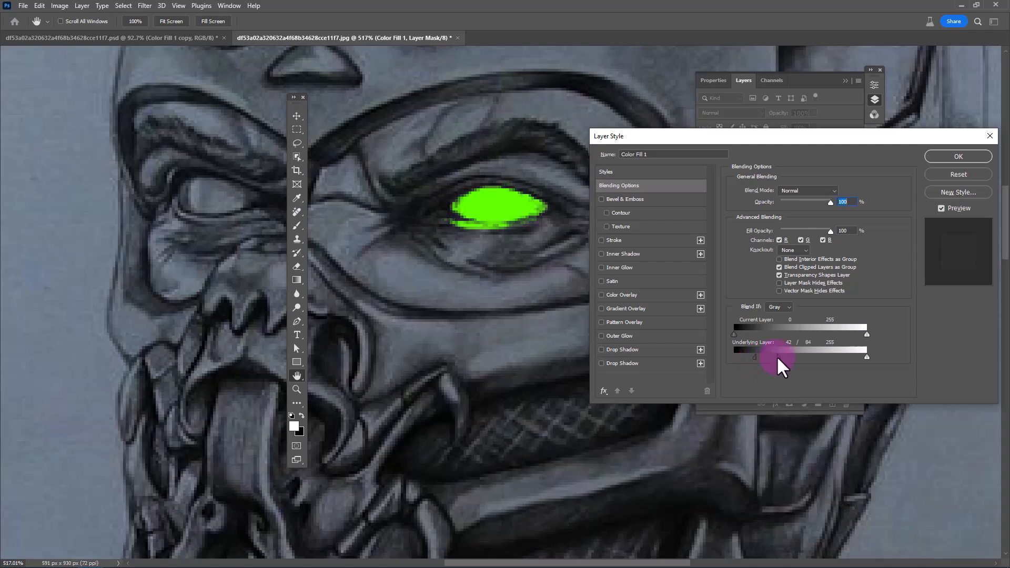
{"action": "left_click", "coordinate": [957, 157]}
Step: Enlarge the brush slightly and paint the smaller eye green on the fill layer's mask
{"action": "key", "text": "b"}
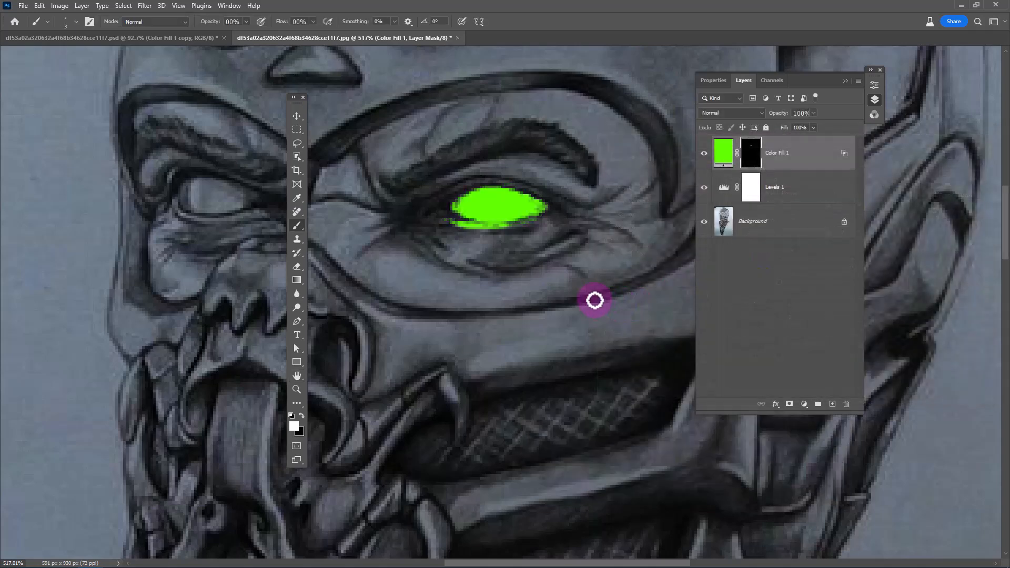
{"action": "key", "text": "]"}
{"action": "key", "text": "]"}
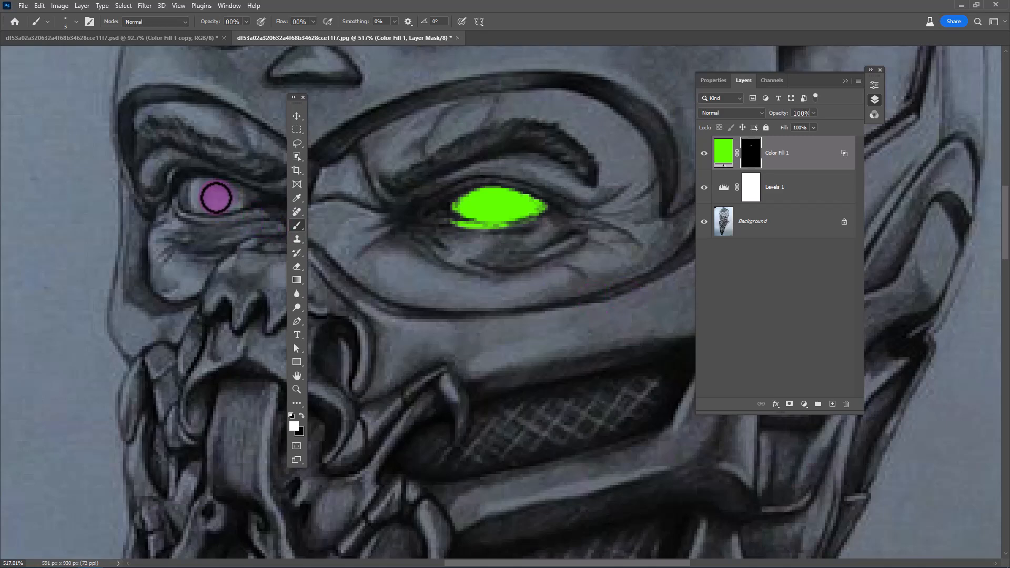
{"action": "mouse_move", "coordinate": [216, 196]}
{"action": "left_mouse_down"}
{"action": "mouse_move", "coordinate": [197, 187]}
{"action": "mouse_move", "coordinate": [249, 199]}
{"action": "mouse_move", "coordinate": [183, 196]}
{"action": "left_mouse_up"}
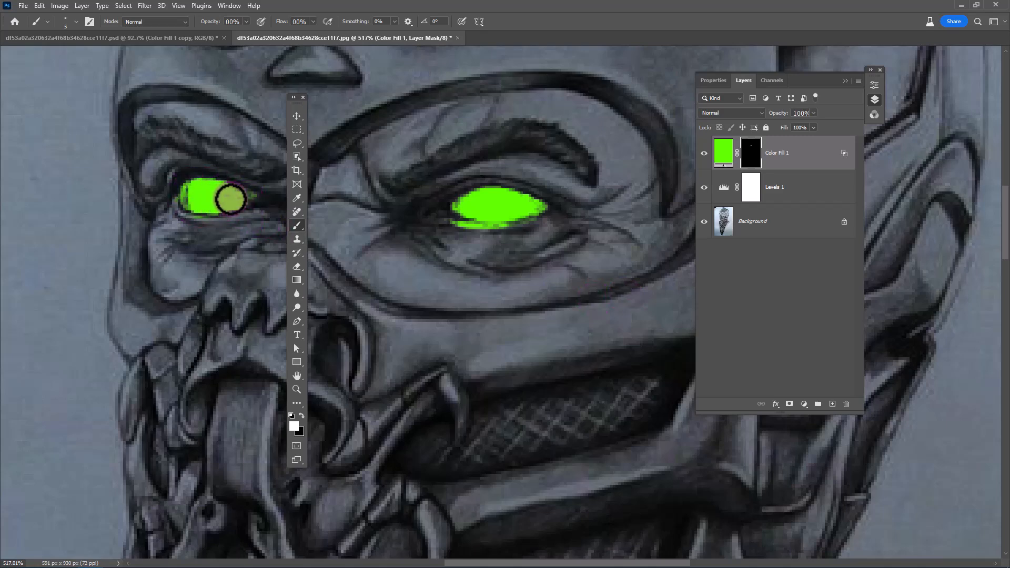
Step: Resize the brush and paint green over the crosshatched upper vent of the face mask
{"action": "scroll", "coordinate": [486, 318], "scroll_direction": "down", "scroll_amount": 3}
{"action": "scroll", "coordinate": [442, 316], "scroll_direction": "up", "scroll_amount": 2}
{"action": "right_click", "coordinate": [456, 317], "text": "alt"}
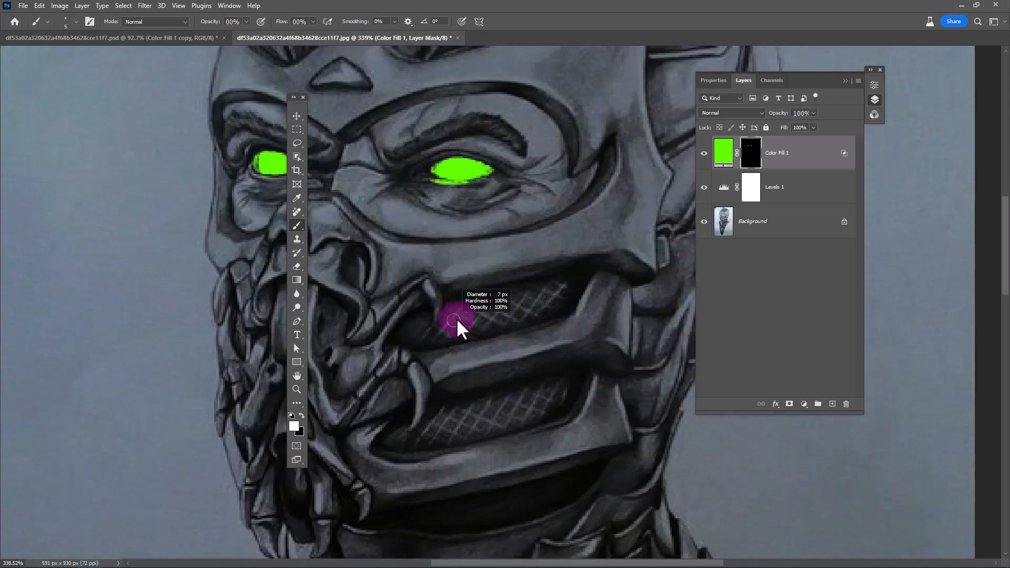
{"action": "mouse_move", "coordinate": [464, 315]}
{"action": "left_mouse_down"}
{"action": "mouse_move", "coordinate": [556, 296]}
{"action": "mouse_move", "coordinate": [414, 334]}
{"action": "mouse_move", "coordinate": [519, 297]}
{"action": "mouse_move", "coordinate": [563, 296]}
{"action": "mouse_move", "coordinate": [451, 334]}
{"action": "left_mouse_up"}
Step: Set the green fill's Blend If underlying layer dark range to 11 / 84
{"action": "left_click", "coordinate": [818, 167]}
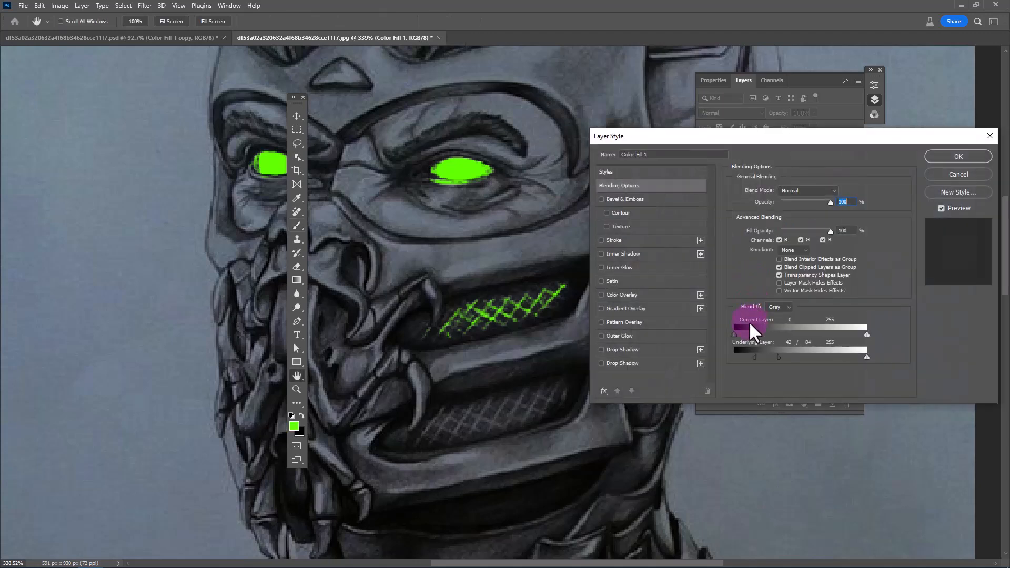
{"action": "left_click_drag", "start_coordinate": [752, 355], "coordinate": [739, 354]}
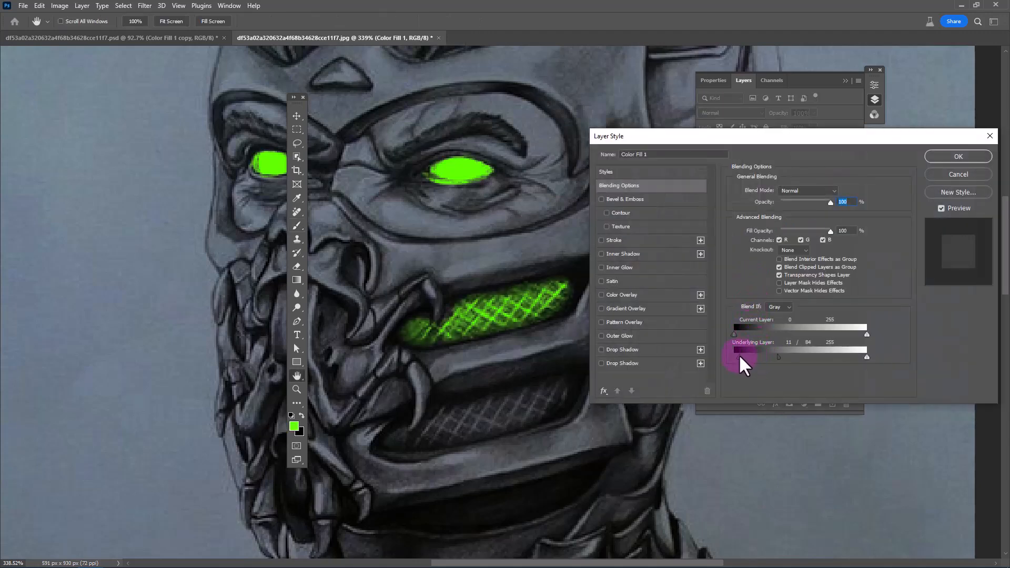
{"action": "left_click", "coordinate": [931, 157]}
Step: Paint white on the fill layer's mask over the crosshatched lower vent, using a smaller brush for the edges
{"action": "left_click", "coordinate": [747, 167]}
{"action": "key", "text": "d"}
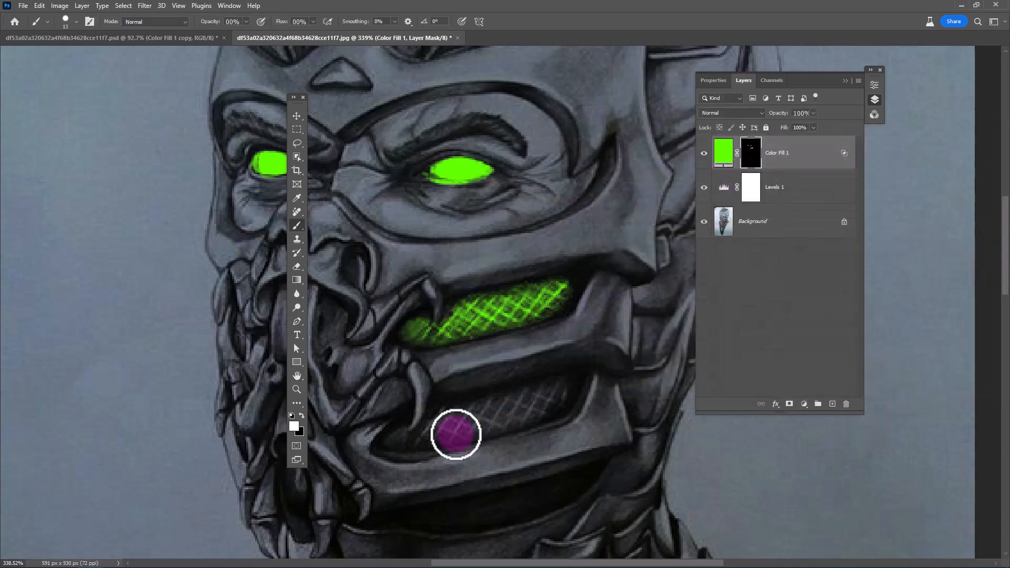
{"action": "mouse_move", "coordinate": [457, 430]}
{"action": "left_mouse_down"}
{"action": "mouse_move", "coordinate": [565, 390]}
{"action": "mouse_move", "coordinate": [507, 420]}
{"action": "mouse_move", "coordinate": [388, 442]}
{"action": "left_mouse_up"}
{"action": "key", "text": "bracketleft"}
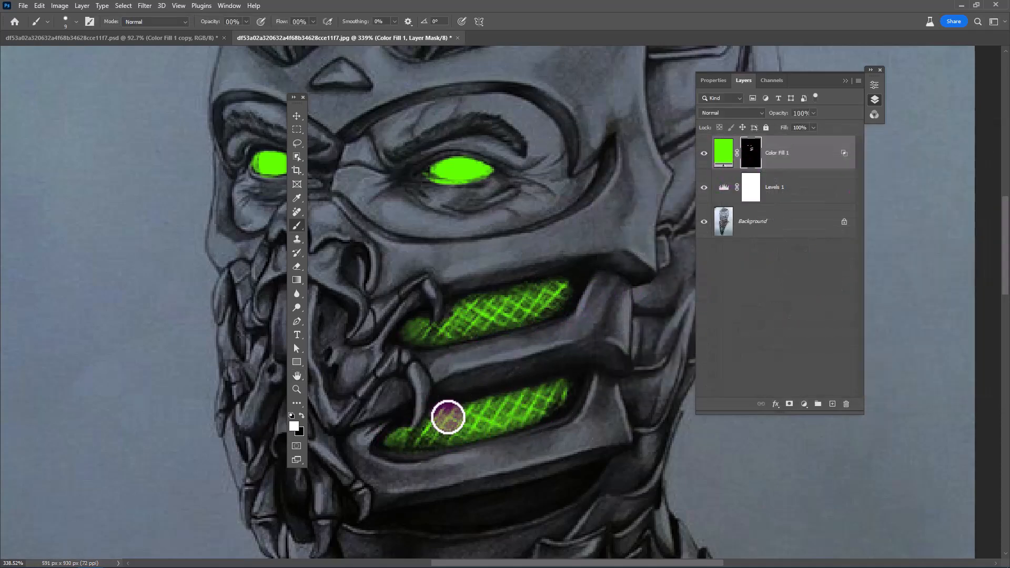
{"action": "scroll", "coordinate": [510, 253], "scroll_direction": "down", "scroll_amount": 2}
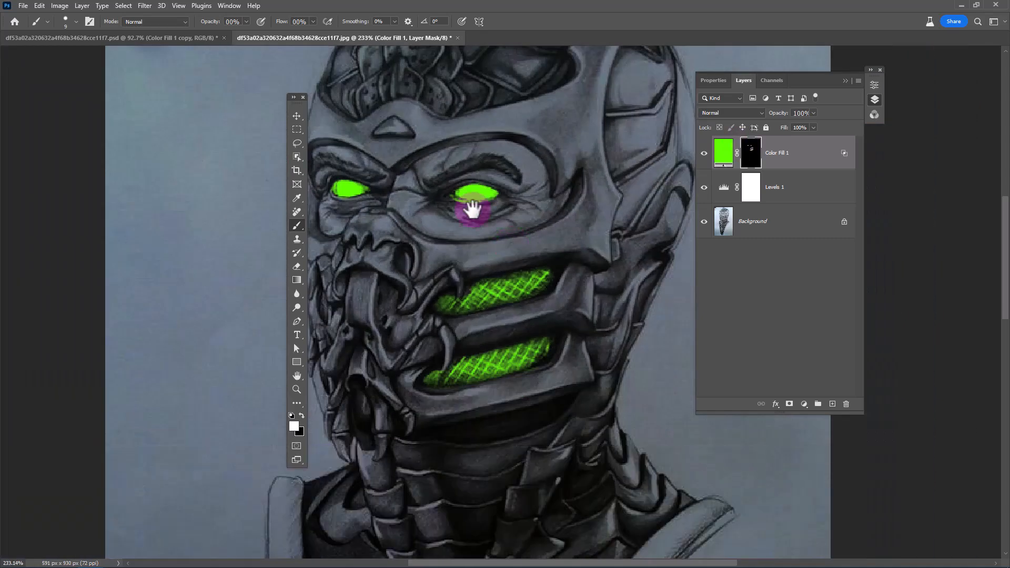
Step: Add an Exposure adjustment clipped to the green fill, set exposure to +2.25, and invert its mask to black
{"action": "left_click", "coordinate": [803, 404]}
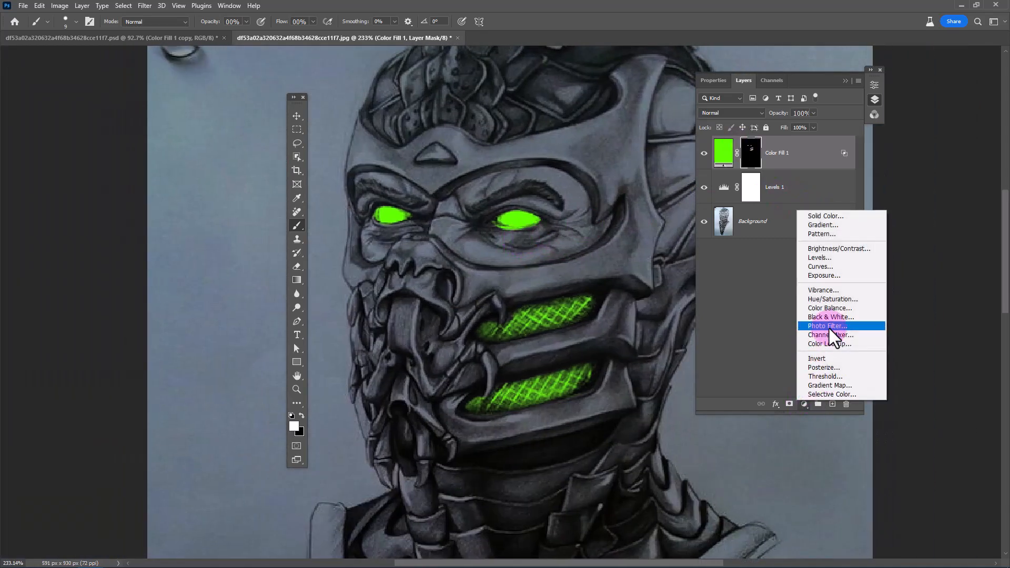
{"action": "left_click", "coordinate": [829, 276]}
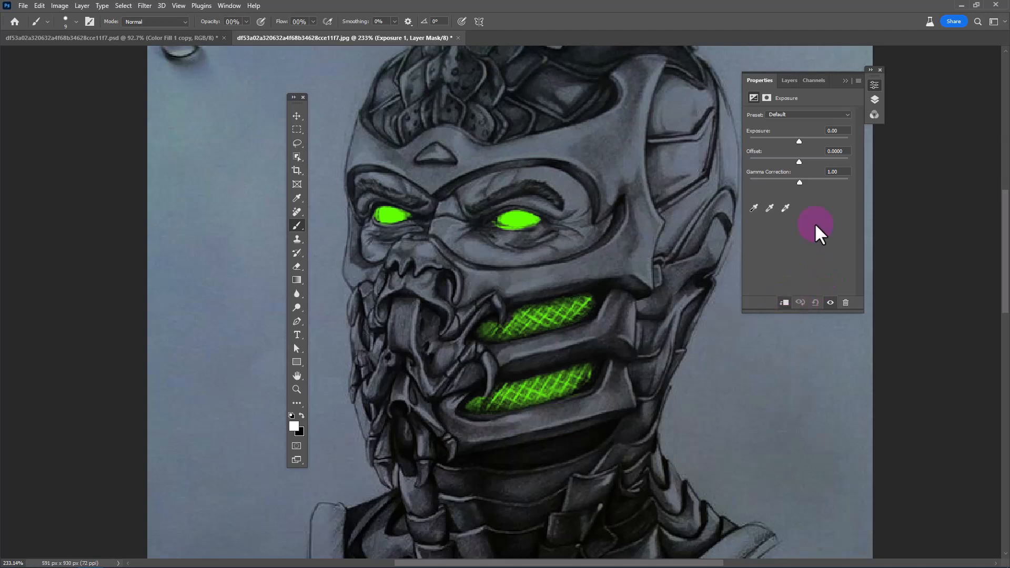
{"action": "left_click_drag", "start_coordinate": [799, 142], "coordinate": [815, 141]}
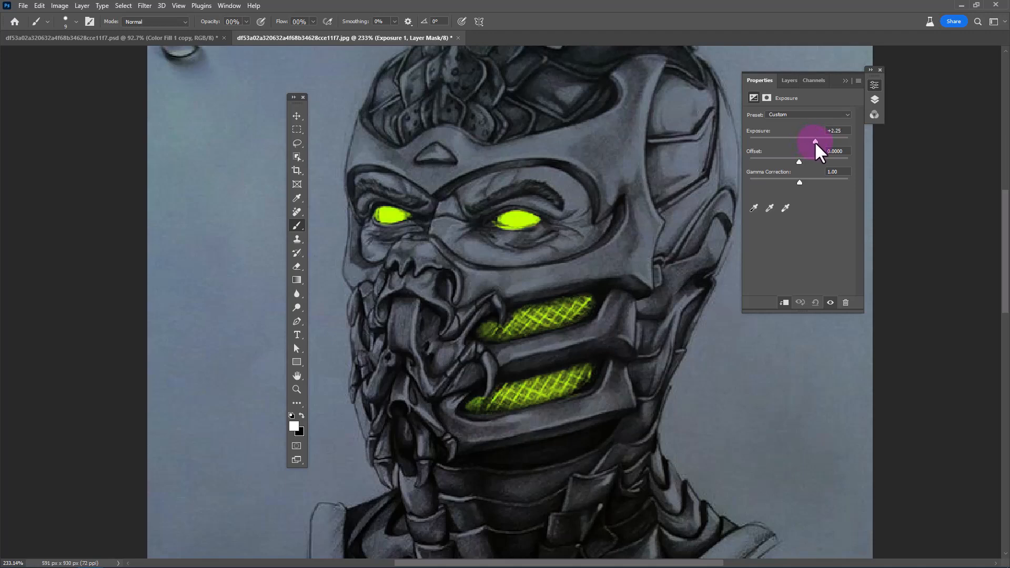
{"action": "left_click", "coordinate": [873, 99]}
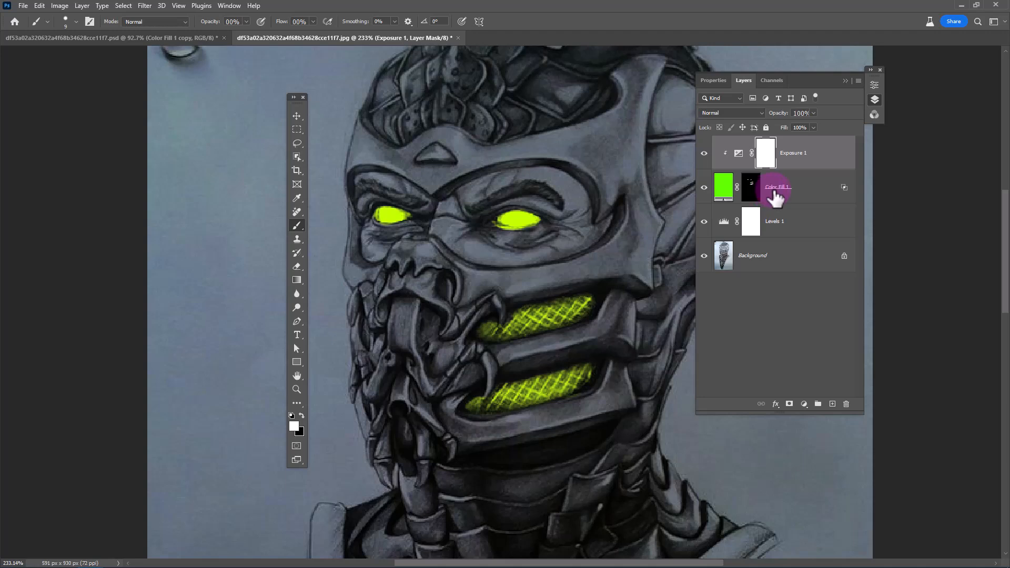
{"action": "key", "text": "ctrl+i"}
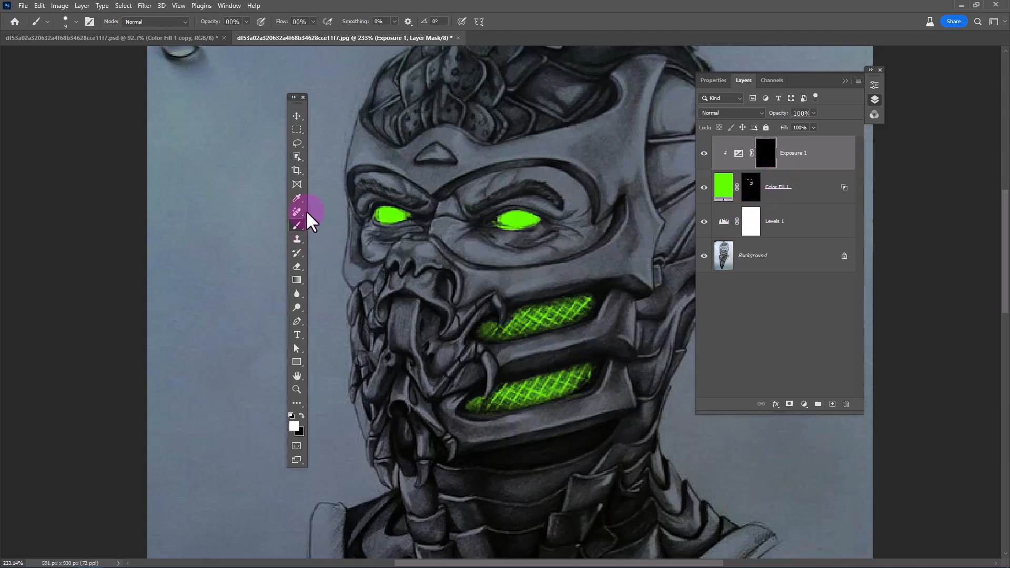
Step: Brighten the centers of both vents by painting the Exposure mask with a soft brush at 0% hardness and 42% flow
{"action": "right_click", "coordinate": [537, 316]}
{"action": "double_click", "coordinate": [583, 445]}
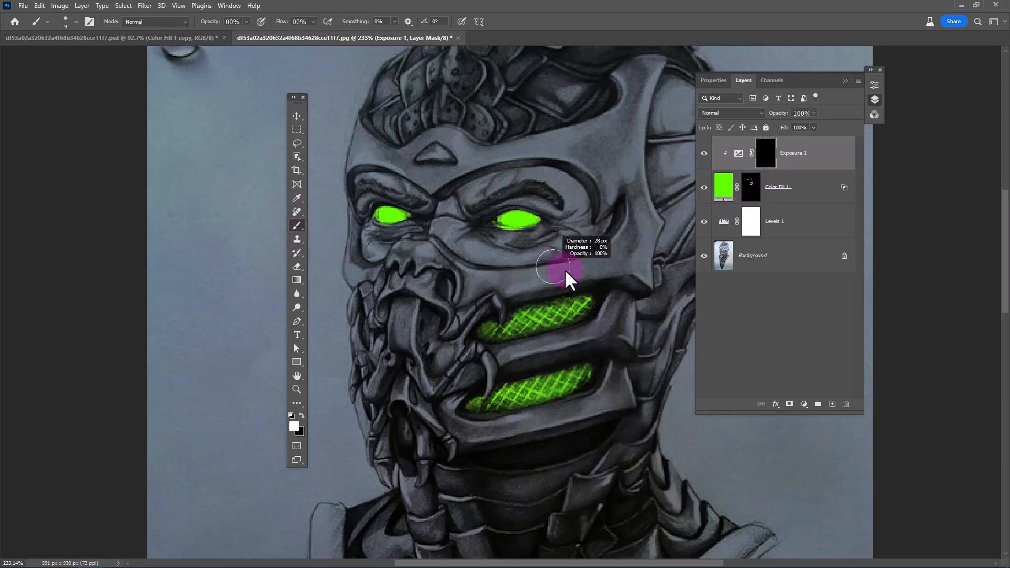
{"action": "left_click_drag", "start_coordinate": [566, 271], "coordinate": [558, 270]}
{"action": "left_click_drag", "start_coordinate": [251, 22], "coordinate": [249, 22]}
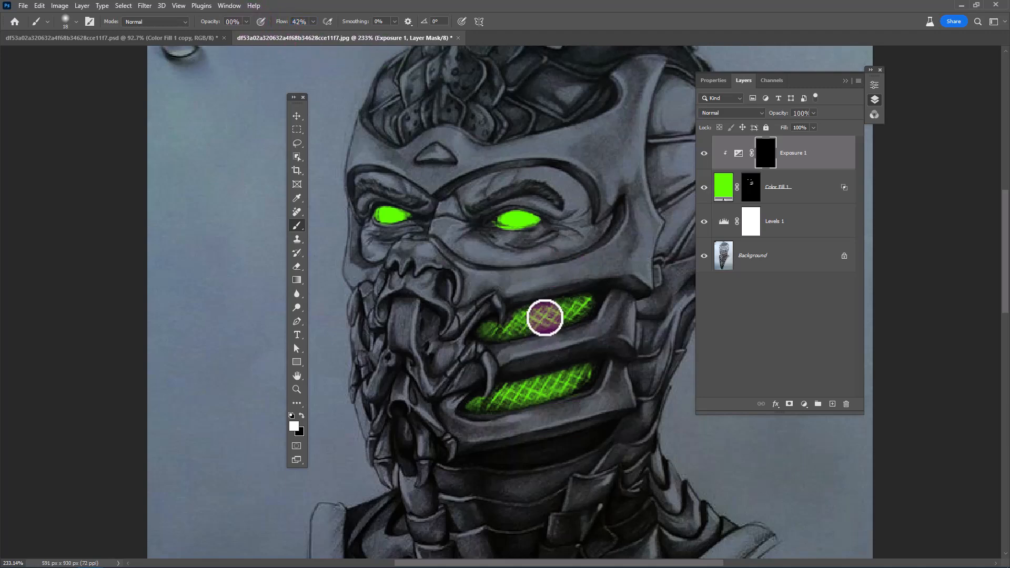
{"action": "mouse_move", "coordinate": [544, 318]}
{"action": "left_mouse_down"}
{"action": "mouse_move", "coordinate": [573, 311]}
{"action": "mouse_move", "coordinate": [514, 322]}
{"action": "mouse_move", "coordinate": [585, 307]}
{"action": "mouse_move", "coordinate": [497, 330]}
{"action": "mouse_move", "coordinate": [543, 325]}
{"action": "left_mouse_up"}
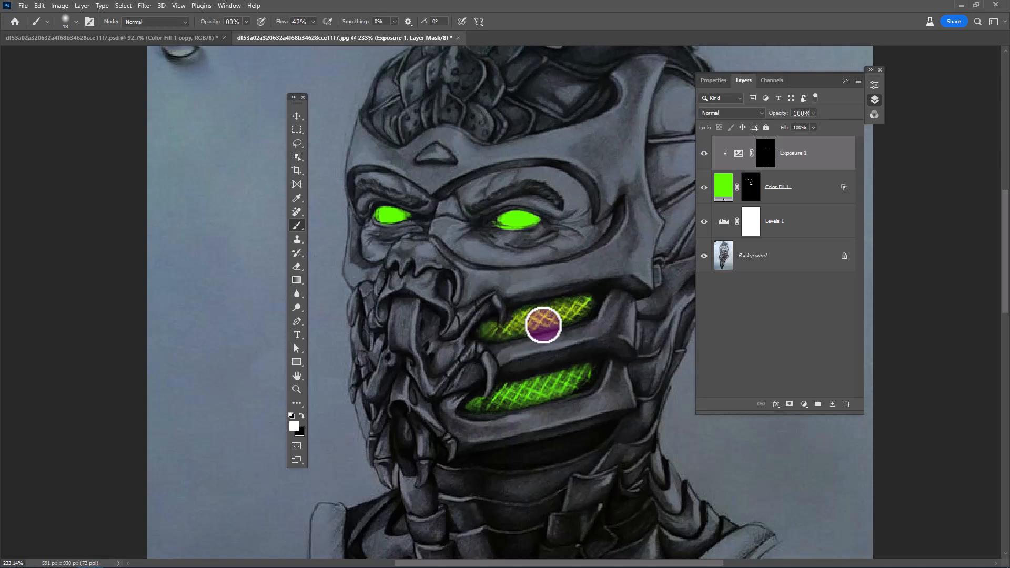
{"action": "left_click_drag", "start_coordinate": [531, 382], "coordinate": [528, 384]}
{"action": "mouse_move", "coordinate": [502, 398]}
{"action": "left_mouse_down"}
{"action": "mouse_move", "coordinate": [567, 383]}
{"action": "mouse_move", "coordinate": [512, 393]}
{"action": "left_mouse_up"}
{"action": "left_click_drag", "start_coordinate": [511, 392], "coordinate": [533, 385]}
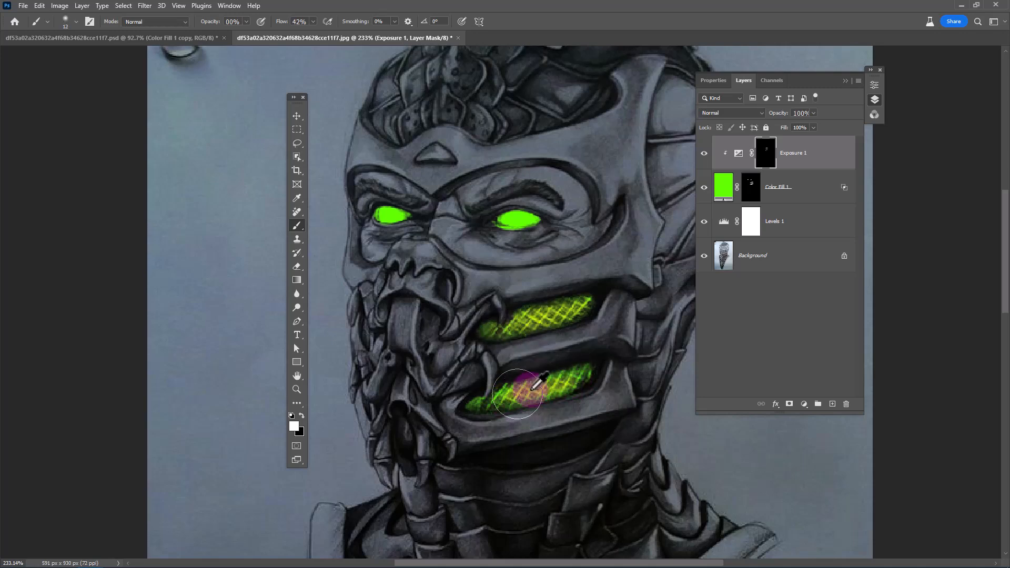
Step: Paint the centers of both eyes on the Exposure mask and compare the result with the adjustment hidden and shown
{"action": "left_click_drag", "start_coordinate": [521, 211], "coordinate": [496, 214]}
{"action": "left_click_drag", "start_coordinate": [516, 220], "coordinate": [518, 223]}
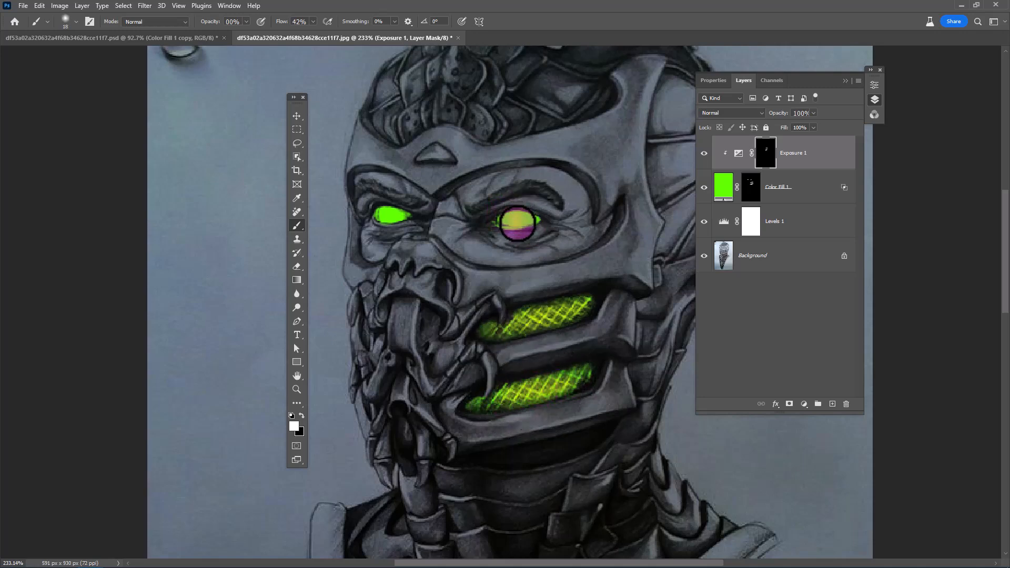
{"action": "left_click", "coordinate": [391, 214]}
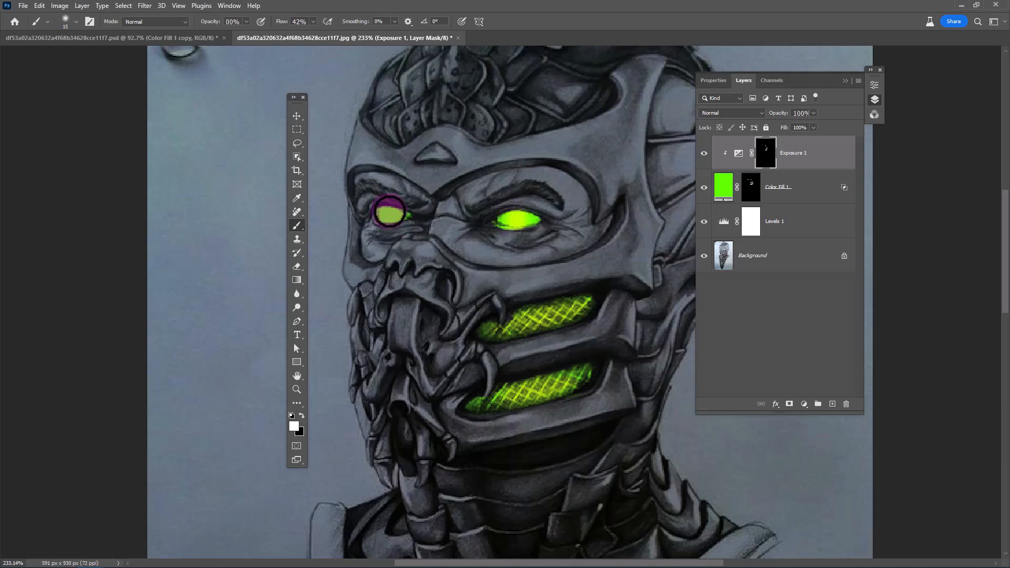
{"action": "left_click_drag", "start_coordinate": [392, 211], "coordinate": [391, 218]}
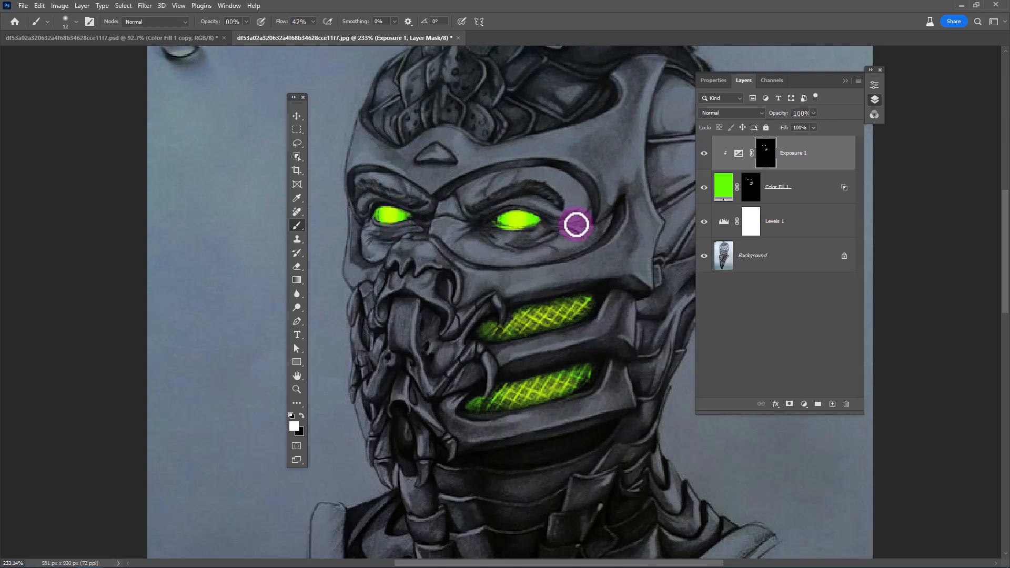
{"action": "left_click", "coordinate": [705, 153]}
{"action": "left_click", "coordinate": [704, 154]}
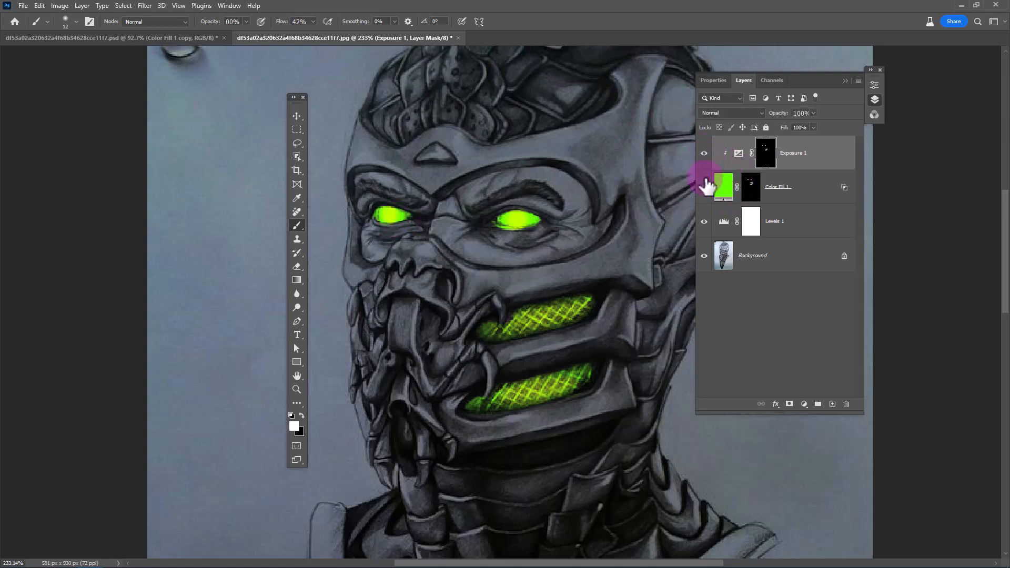
Step: Add a second solid color fill layer in green #60ff00 above the Exposure adjustment
{"action": "scroll", "coordinate": [597, 270], "scroll_direction": "down", "scroll_amount": 5}
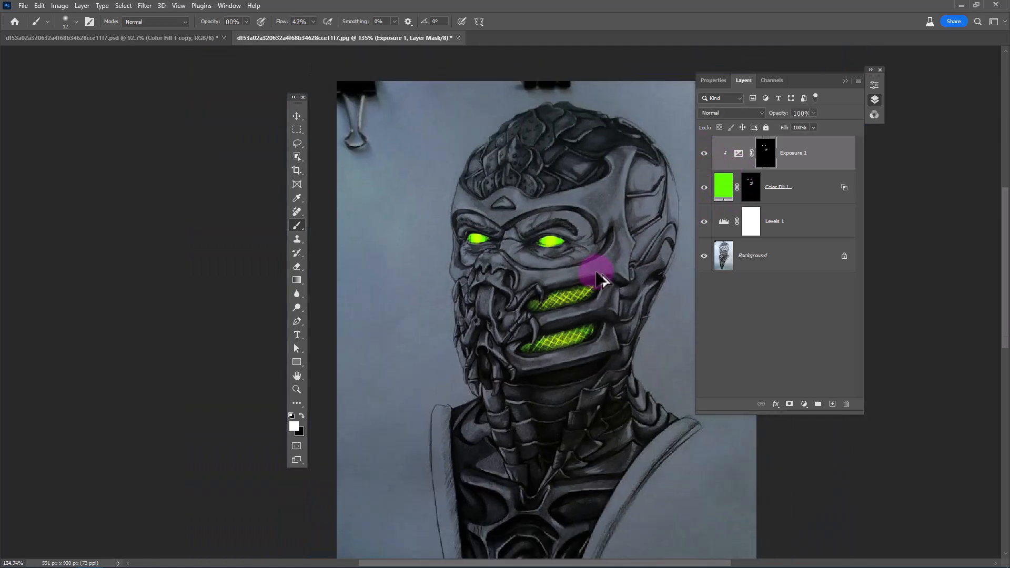
{"action": "left_click", "coordinate": [804, 403]}
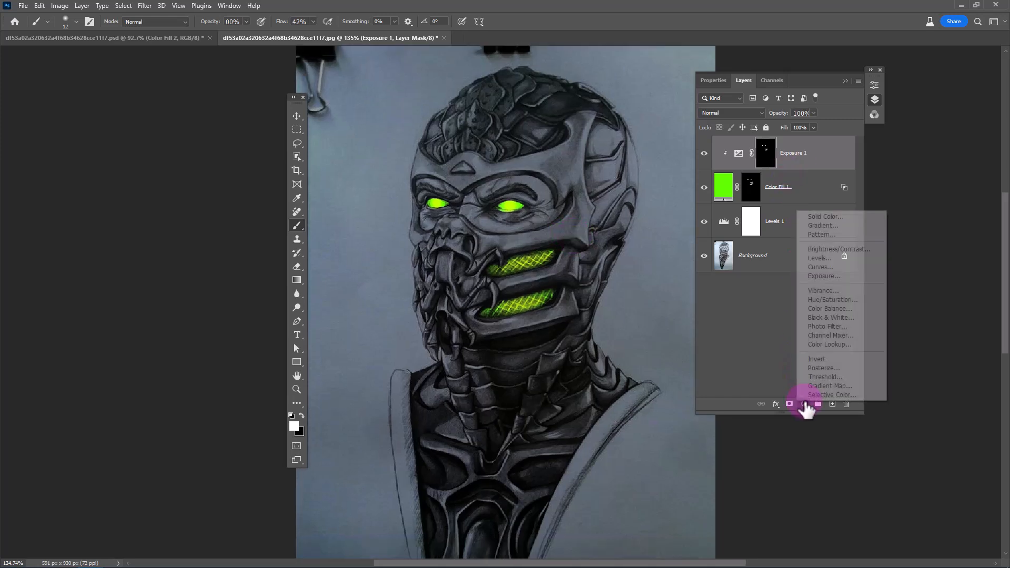
{"action": "left_click", "coordinate": [825, 216]}
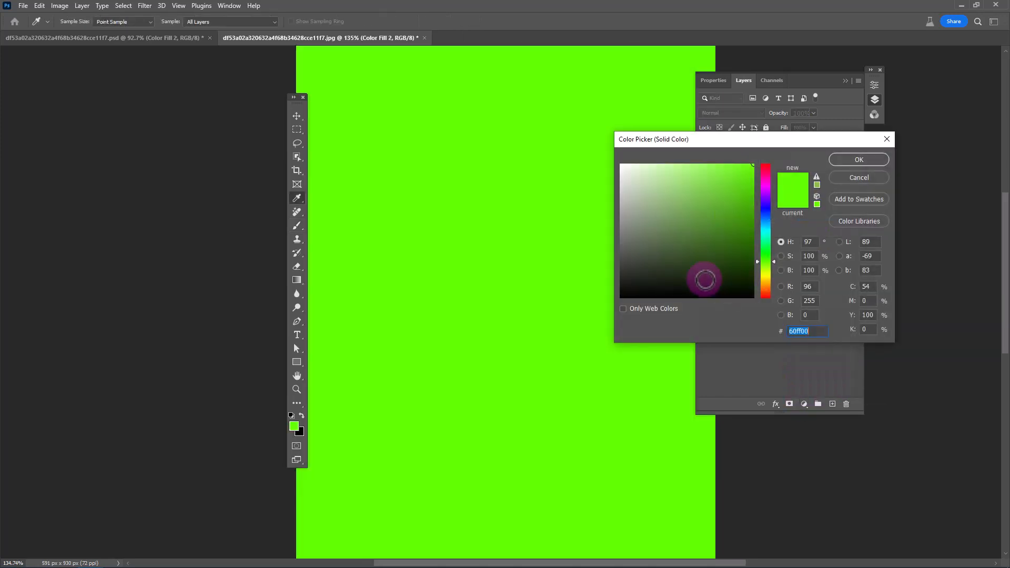
{"action": "left_click", "coordinate": [859, 159]}
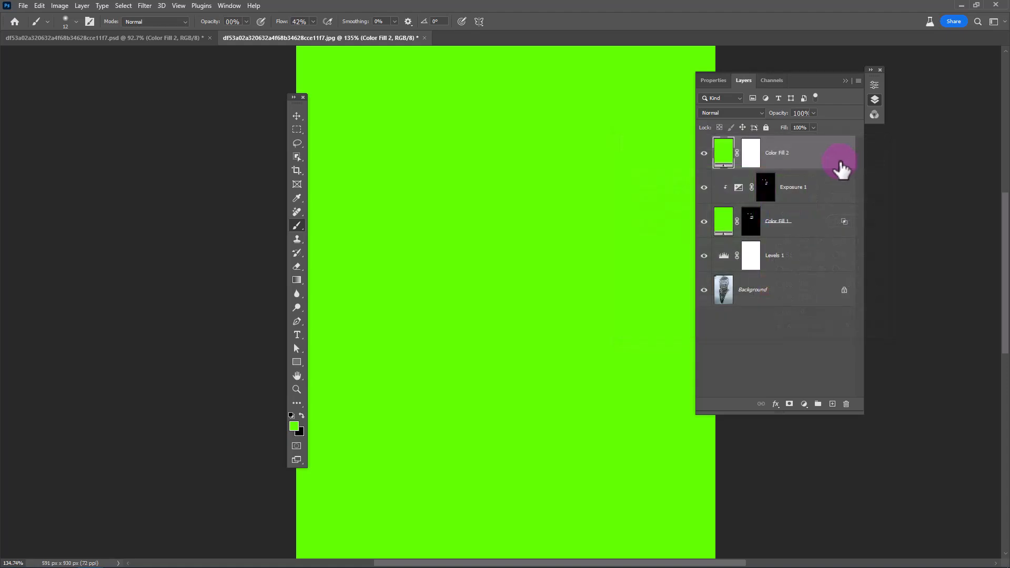
Step: Set the second green fill layer's blend mode to Color Dodge and invert its mask to black
{"action": "left_click", "coordinate": [733, 112]}
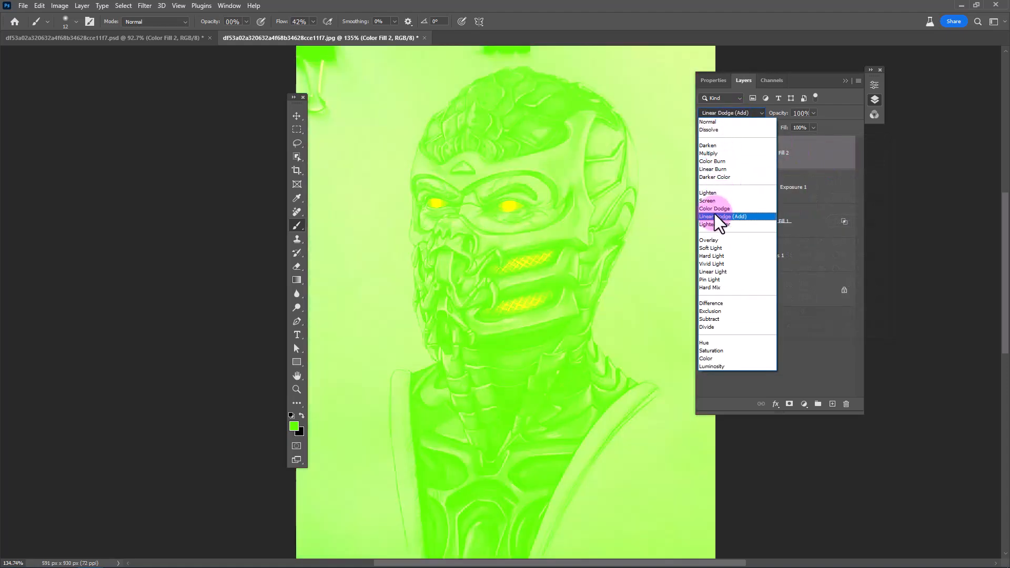
{"action": "left_click", "coordinate": [713, 209]}
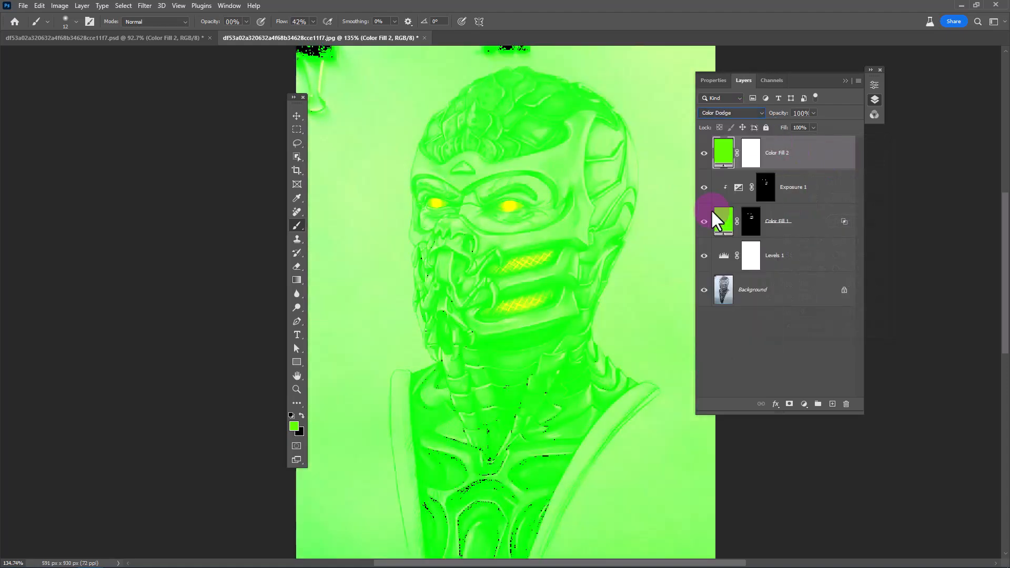
{"action": "left_click", "coordinate": [750, 158]}
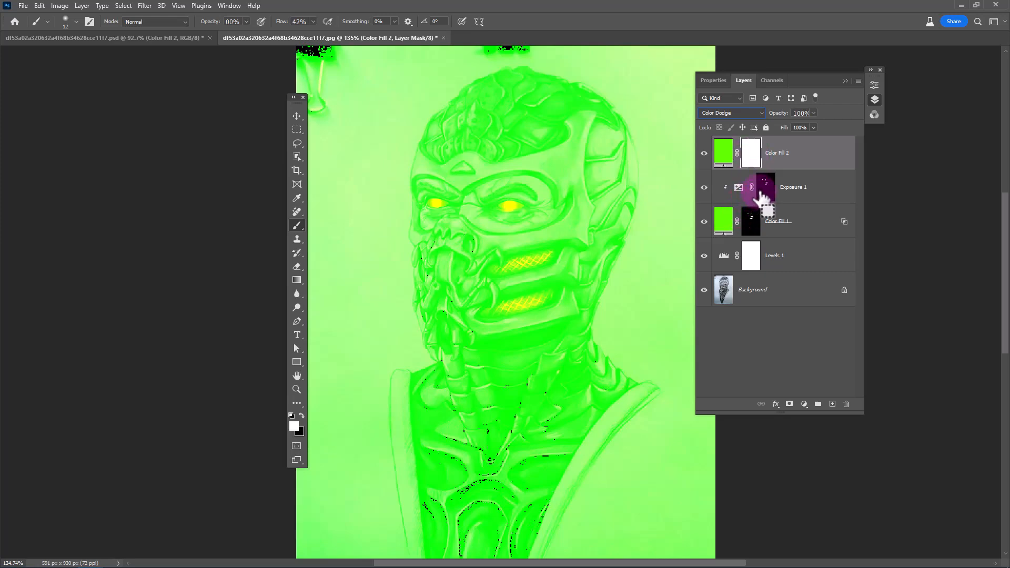
{"action": "key", "text": "ctrl+i"}
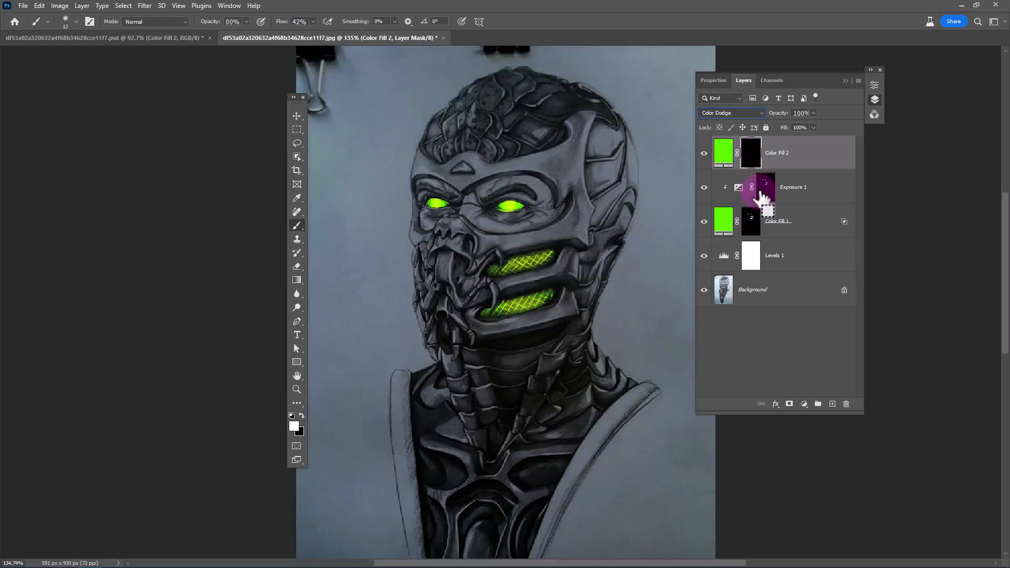
Step: Paint a soft glow around both eyes on the second fill's mask with the Soft Round Pressure Size brush at 7% flow
{"action": "right_click", "coordinate": [490, 236]}
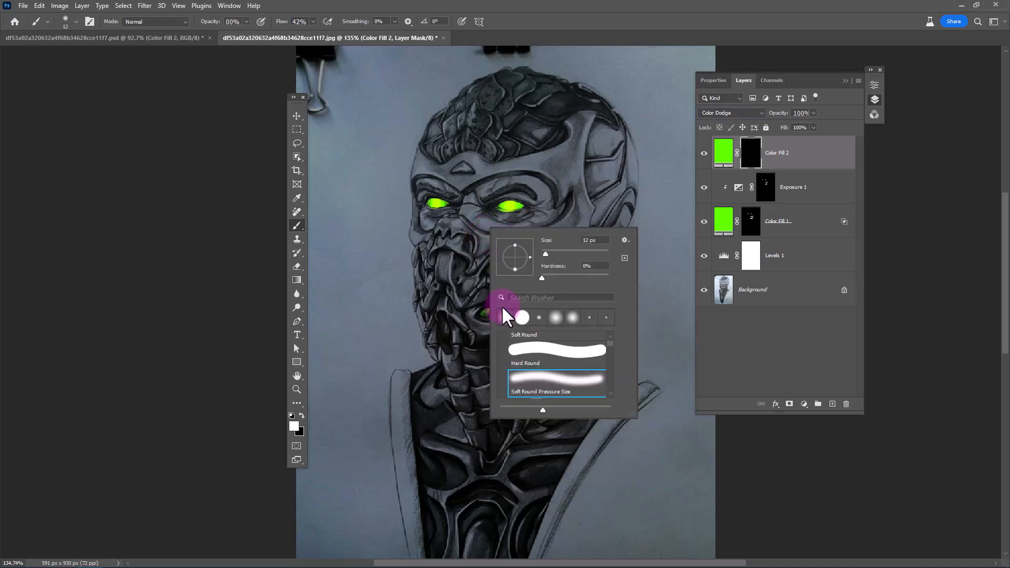
{"action": "double_click", "coordinate": [536, 384]}
{"action": "left_click", "coordinate": [311, 54]}
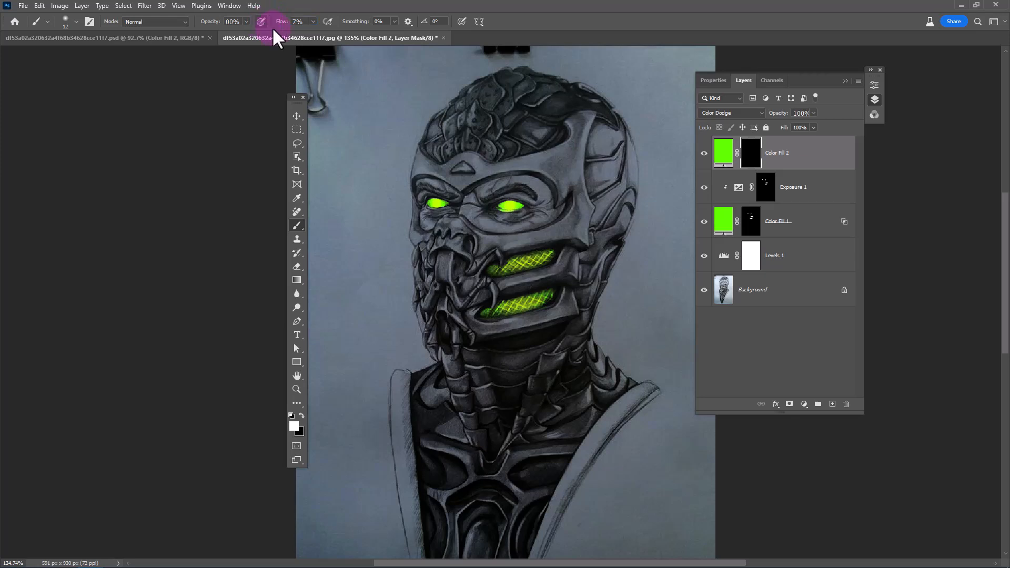
{"action": "left_click_drag", "start_coordinate": [550, 215], "coordinate": [573, 215]}
{"action": "left_click", "coordinate": [511, 205]}
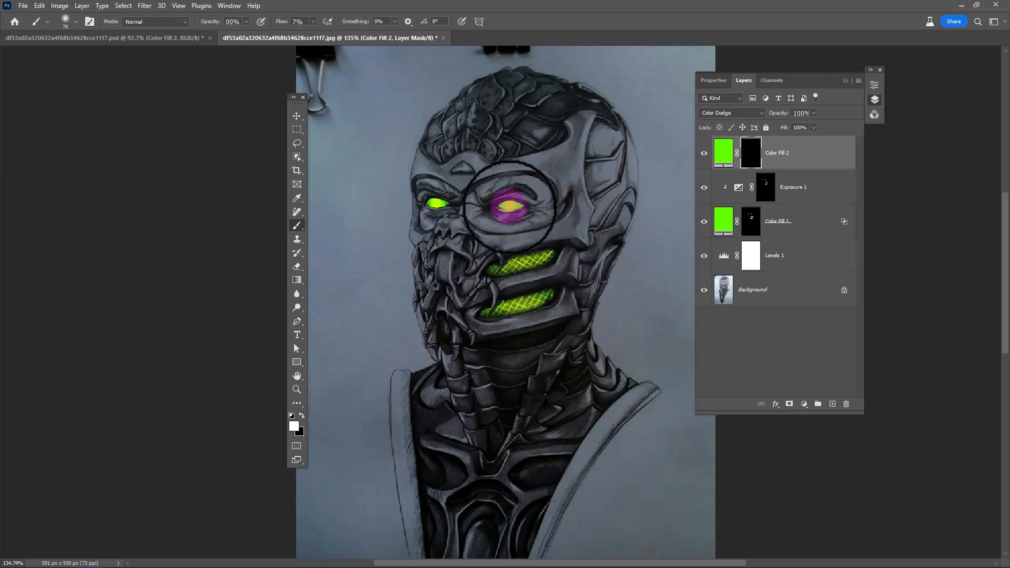
{"action": "left_click", "coordinate": [511, 205]}
{"action": "left_click", "coordinate": [511, 206]}
{"action": "left_click_drag", "start_coordinate": [509, 206], "coordinate": [531, 206]}
{"action": "left_click", "coordinate": [509, 207]}
{"action": "mouse_move", "coordinate": [456, 202]}
{"action": "left_mouse_down"}
{"action": "mouse_move", "coordinate": [416, 203]}
{"action": "mouse_move", "coordinate": [532, 204]}
{"action": "left_mouse_up"}
{"action": "left_click", "coordinate": [434, 204]}
{"action": "left_click", "coordinate": [434, 202]}
{"action": "left_click_drag", "start_coordinate": [509, 207], "coordinate": [502, 206]}
{"action": "left_click", "coordinate": [506, 205]}
Step: Paint a wide soft glow over both mask vents on the same mask and compare the result with the layer hidden and shown
{"action": "mouse_move", "coordinate": [485, 275]}
{"action": "left_mouse_down"}
{"action": "mouse_move", "coordinate": [559, 295]}
{"action": "mouse_move", "coordinate": [487, 315]}
{"action": "left_mouse_up"}
{"action": "left_click_drag", "start_coordinate": [487, 317], "coordinate": [535, 316]}
{"action": "mouse_move", "coordinate": [483, 310]}
{"action": "left_mouse_down"}
{"action": "mouse_move", "coordinate": [481, 262]}
{"action": "mouse_move", "coordinate": [560, 253]}
{"action": "left_mouse_up"}
{"action": "mouse_move", "coordinate": [509, 290]}
{"action": "left_mouse_down"}
{"action": "mouse_move", "coordinate": [539, 282]}
{"action": "mouse_move", "coordinate": [546, 253]}
{"action": "left_mouse_up"}
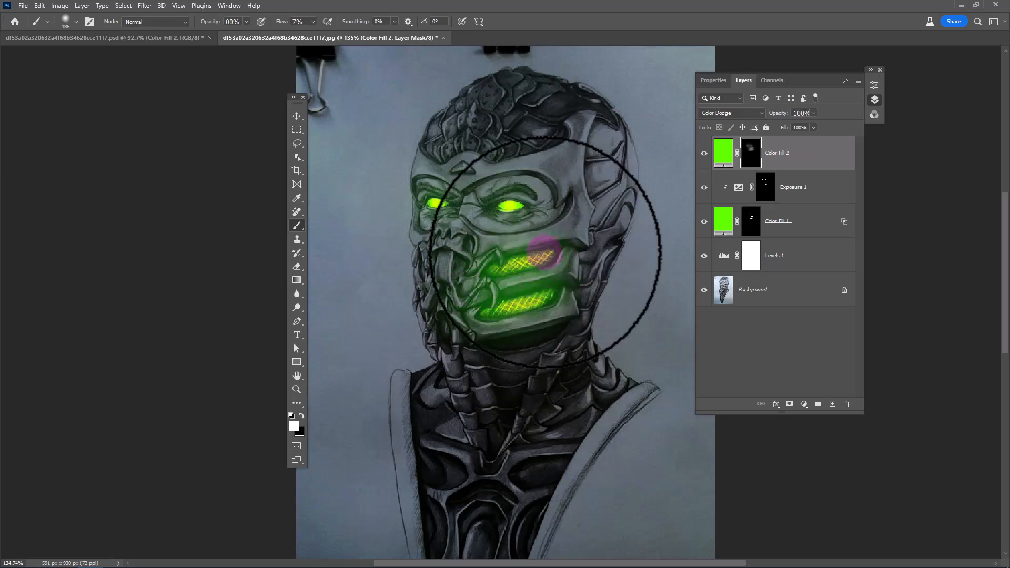
{"action": "left_click", "coordinate": [703, 153]}
{"action": "left_click", "coordinate": [704, 153]}
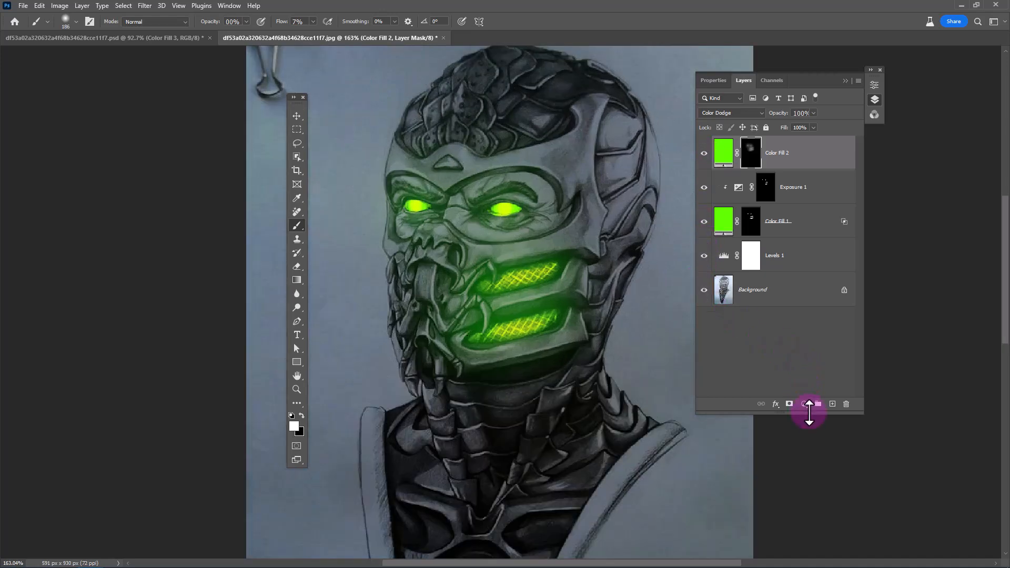
Step: Add a third solid color fill layer in green #60ff00 on top and set its blend mode to Color Dodge
{"action": "left_click", "coordinate": [805, 404]}
{"action": "left_click", "coordinate": [824, 221]}
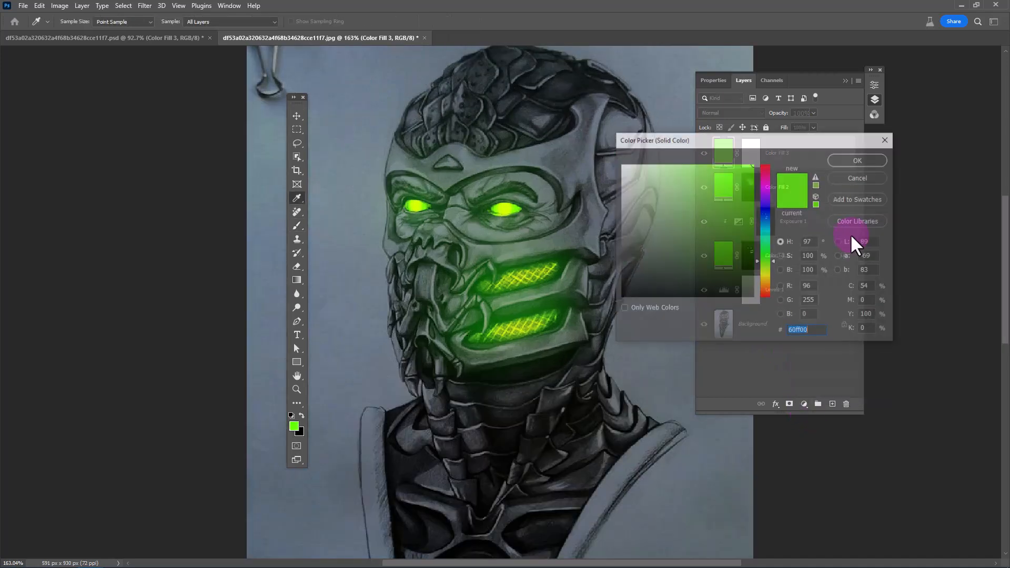
{"action": "left_click", "coordinate": [853, 159]}
{"action": "key", "text": "b"}
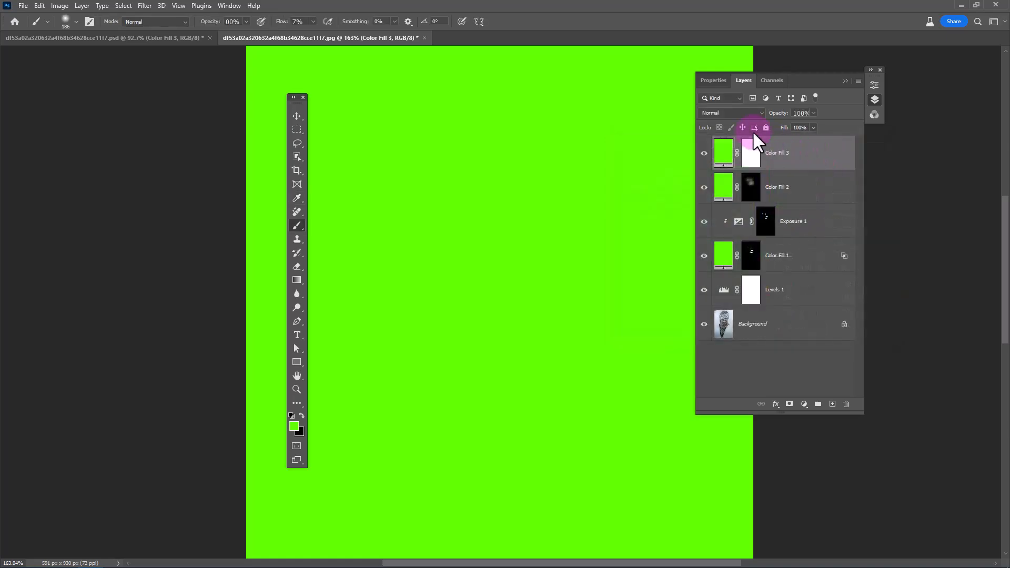
{"action": "left_click", "coordinate": [739, 114]}
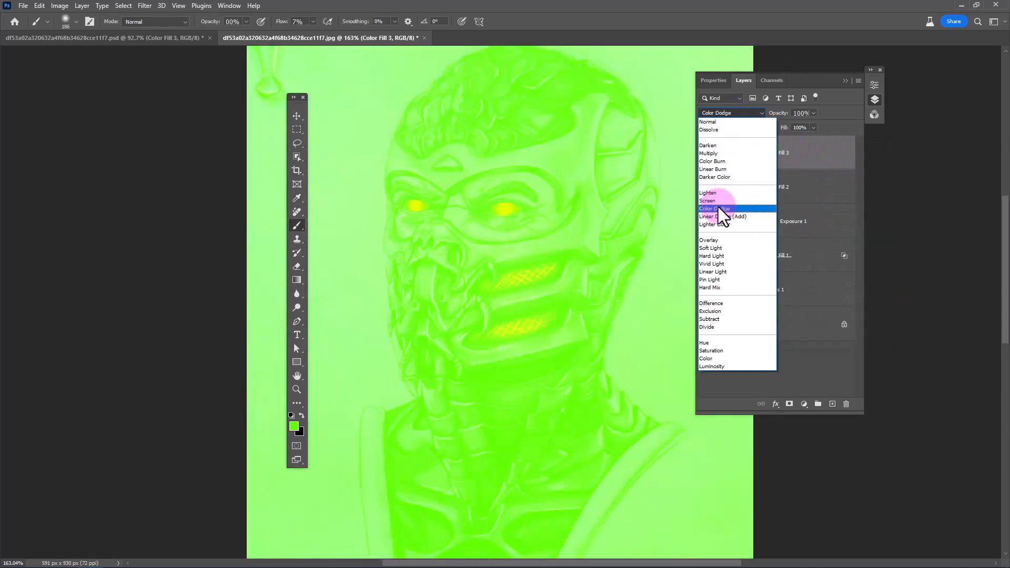
{"action": "left_click", "coordinate": [718, 208]}
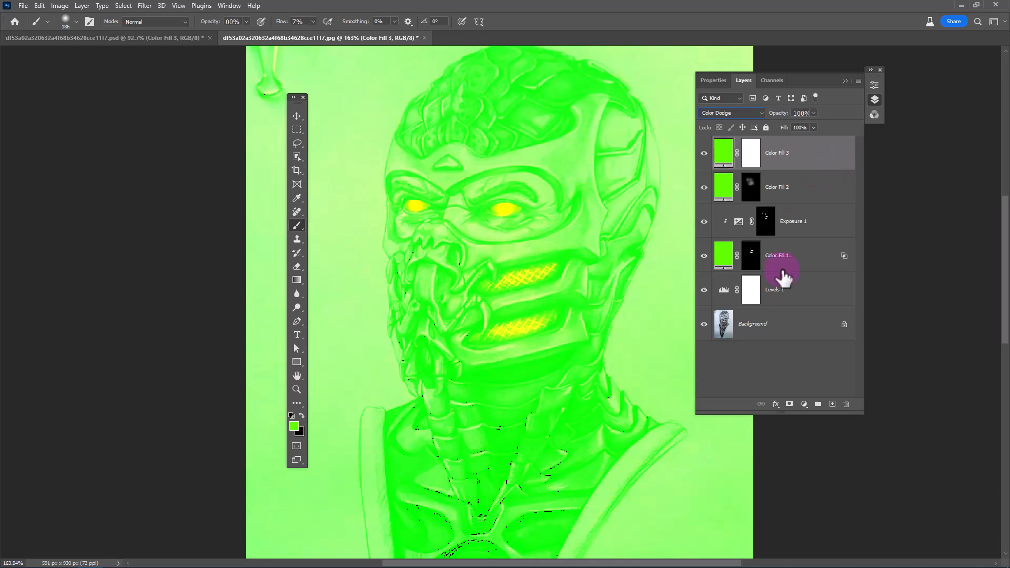
Step: Split the third fill's Blend If underlying-layer black slider to 39 / 88 and invert the layer's mask to black
{"action": "right_click", "coordinate": [820, 159]}
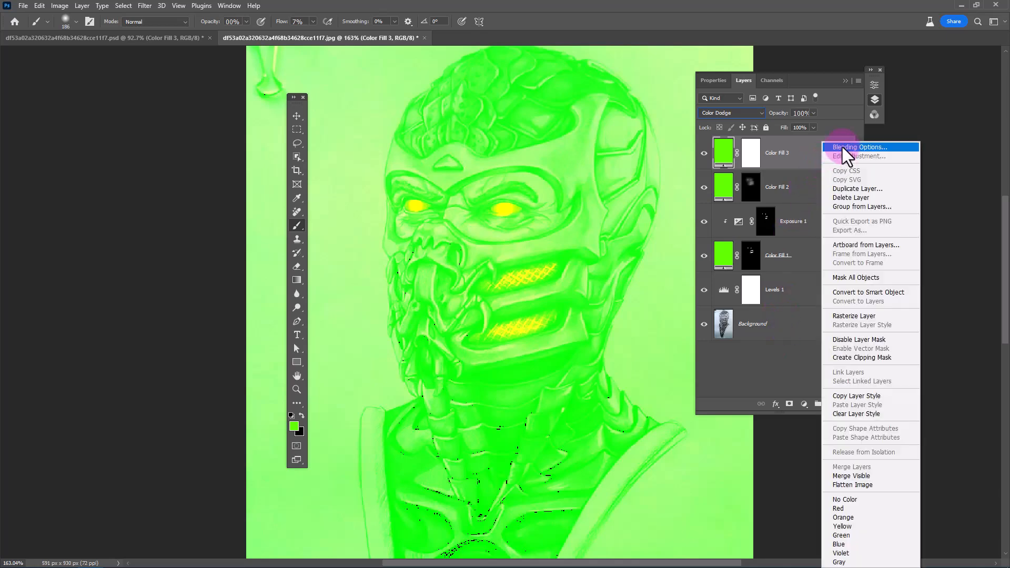
{"action": "left_click", "coordinate": [749, 264]}
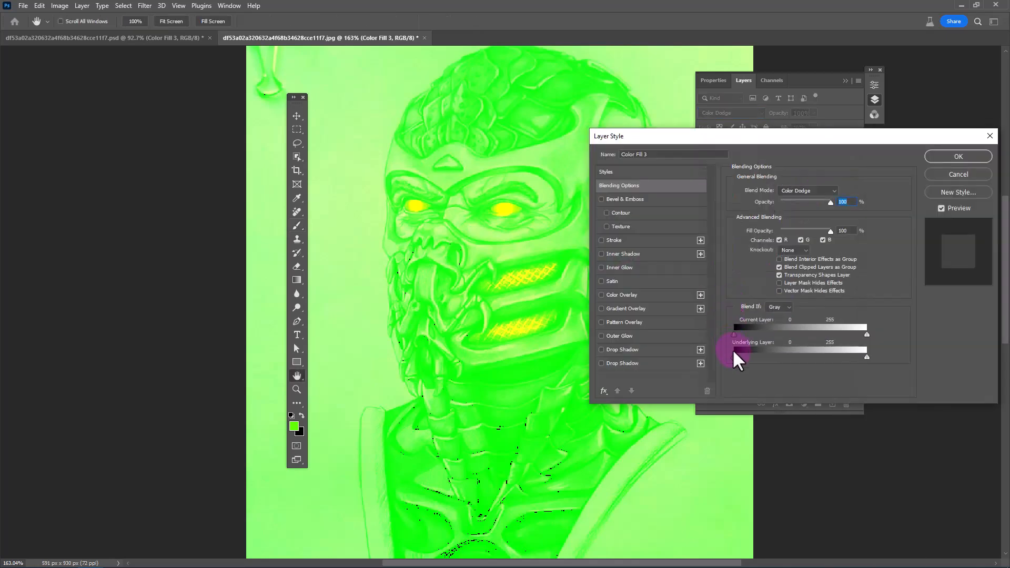
{"action": "left_click_drag", "start_coordinate": [734, 357], "coordinate": [782, 371]}
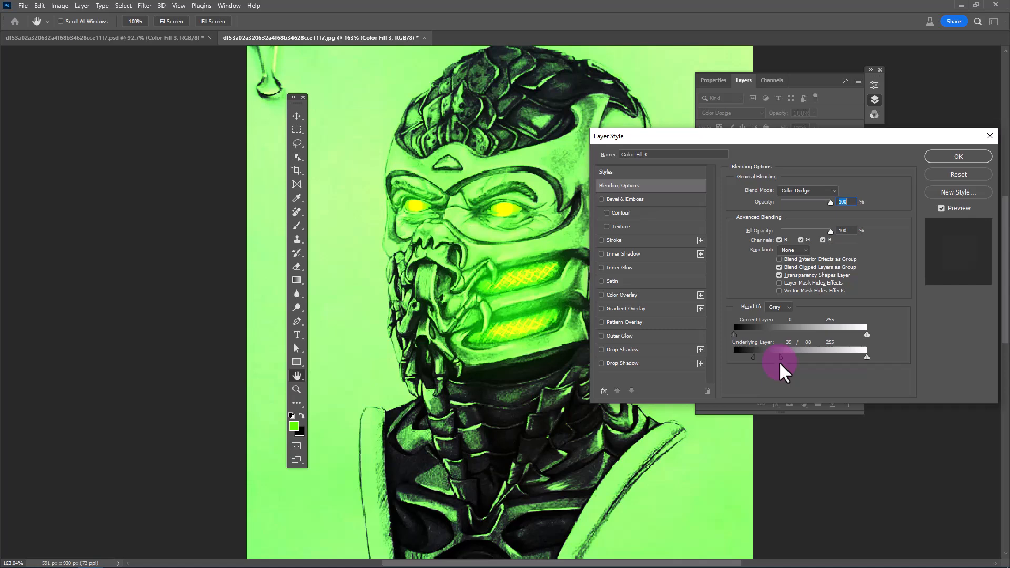
{"action": "left_click", "coordinate": [942, 161]}
{"action": "key", "text": "b"}
{"action": "left_click", "coordinate": [750, 153]}
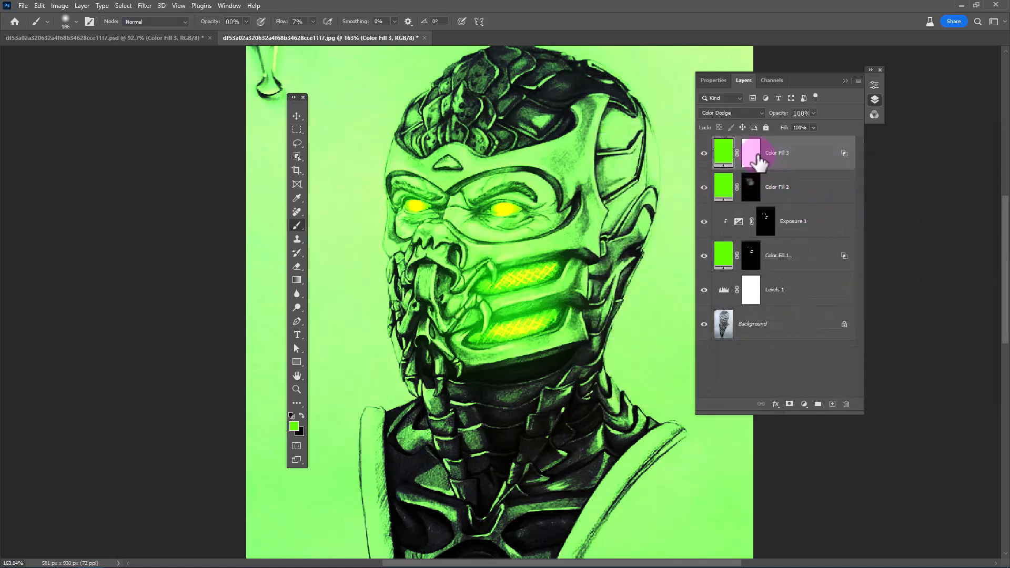
{"action": "key", "text": "ctrl+i"}
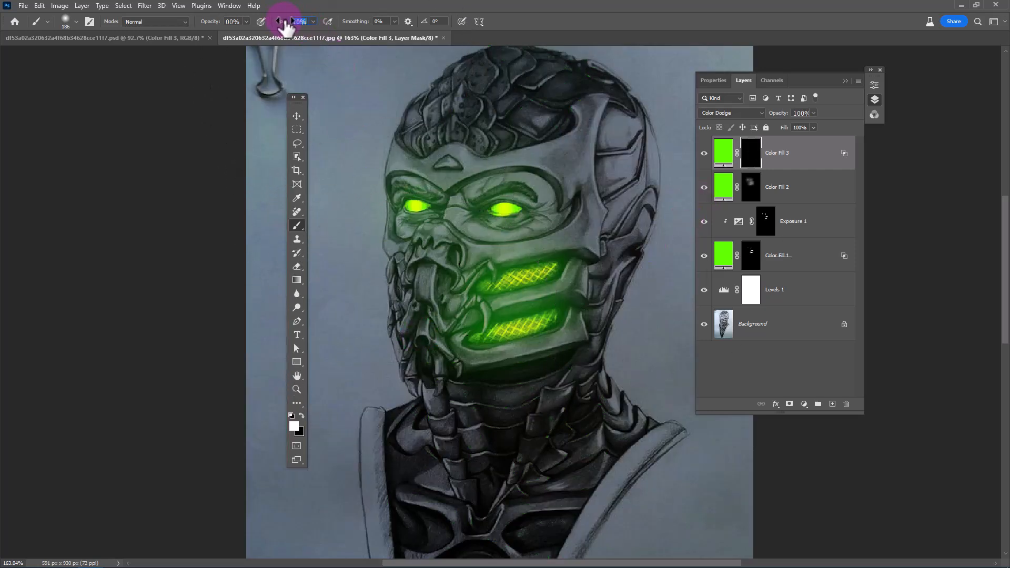
Step: Paint light reflections along the raised edges around both vents on the third fill's mask with the Soft Round Pressure Size brush at 12% flow
{"action": "right_click", "coordinate": [467, 295]}
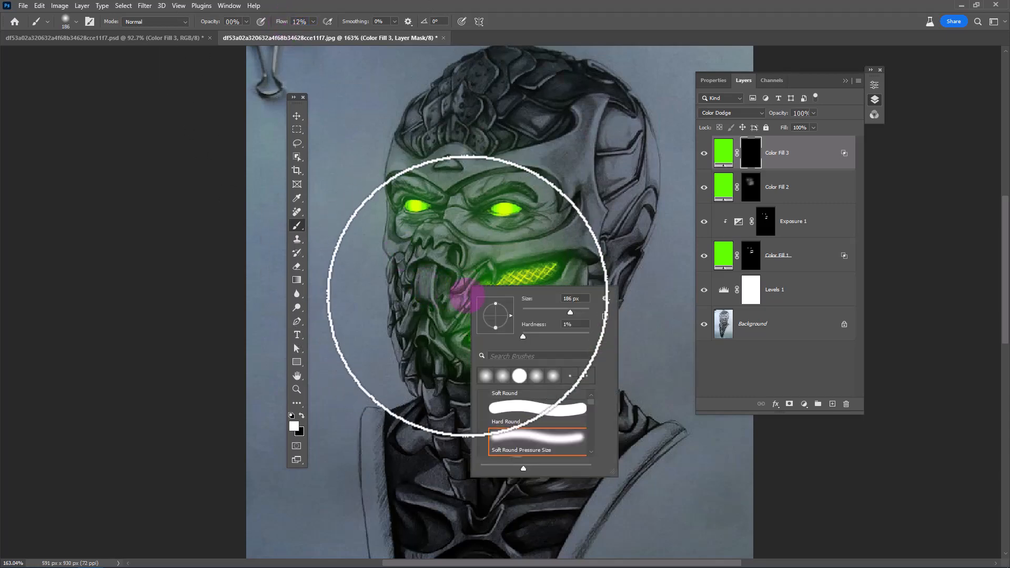
{"action": "double_click", "coordinate": [531, 446]}
{"action": "left_click_drag", "start_coordinate": [497, 192], "coordinate": [552, 210]}
{"action": "left_click_drag", "start_coordinate": [533, 245], "coordinate": [342, 244]}
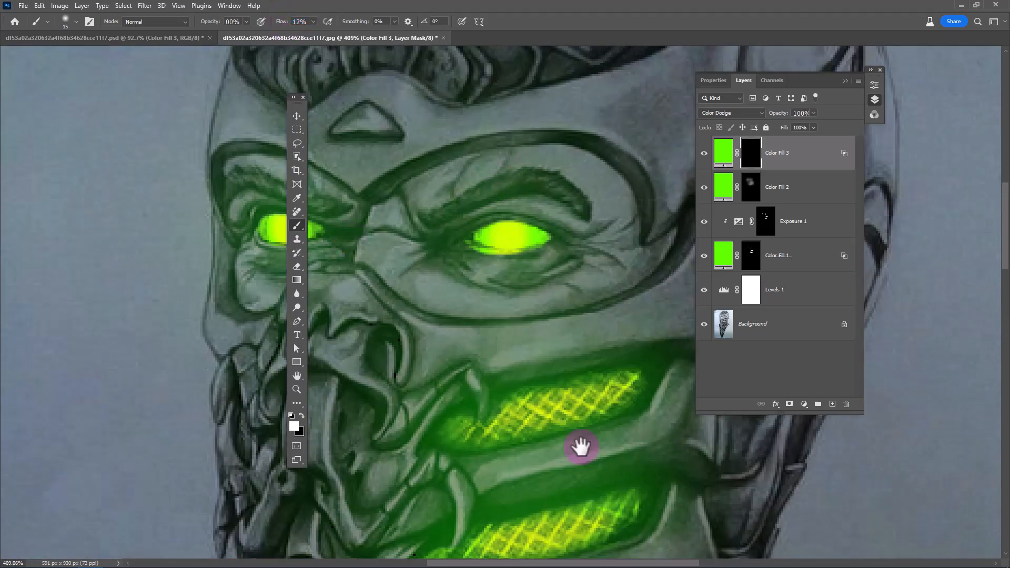
{"action": "left_click_drag", "start_coordinate": [579, 449], "coordinate": [527, 395]}
{"action": "right_click", "coordinate": [462, 398]}
{"action": "mouse_move", "coordinate": [413, 405]}
{"action": "left_mouse_down"}
{"action": "mouse_move", "coordinate": [541, 378]}
{"action": "mouse_move", "coordinate": [419, 403]}
{"action": "mouse_move", "coordinate": [607, 333]}
{"action": "mouse_move", "coordinate": [584, 397]}
{"action": "mouse_move", "coordinate": [428, 429]}
{"action": "mouse_move", "coordinate": [588, 393]}
{"action": "left_mouse_up"}
{"action": "left_click_drag", "start_coordinate": [478, 443], "coordinate": [513, 395]}
{"action": "left_click_drag", "start_coordinate": [435, 374], "coordinate": [441, 424]}
{"action": "mouse_move", "coordinate": [452, 484]}
{"action": "left_mouse_down"}
{"action": "mouse_move", "coordinate": [421, 487]}
{"action": "mouse_move", "coordinate": [375, 461]}
{"action": "mouse_move", "coordinate": [656, 401]}
{"action": "mouse_move", "coordinate": [701, 420]}
{"action": "mouse_move", "coordinate": [428, 521]}
{"action": "mouse_move", "coordinate": [384, 509]}
{"action": "left_mouse_up"}
Step: Extend the painted reflections onto the fangs beside the vents and the plates between and below them
{"action": "scroll", "coordinate": [384, 510], "scroll_direction": "down", "scroll_amount": 4}
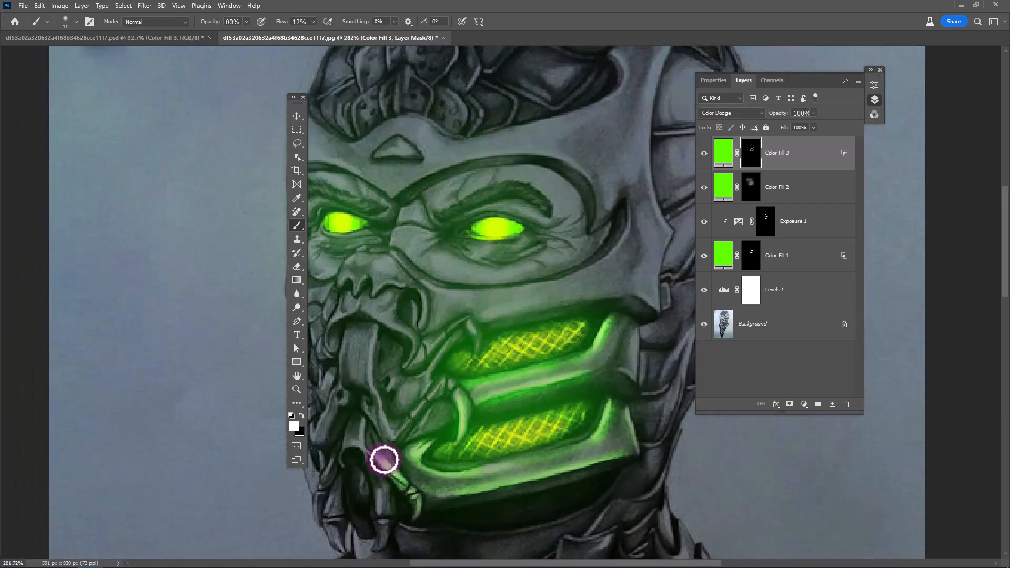
{"action": "left_click_drag", "start_coordinate": [441, 410], "coordinate": [467, 410]}
{"action": "left_click_drag", "start_coordinate": [494, 391], "coordinate": [581, 362]}
{"action": "left_click_drag", "start_coordinate": [578, 468], "coordinate": [461, 481]}
{"action": "left_click_drag", "start_coordinate": [526, 379], "coordinate": [500, 409]}
{"action": "mouse_move", "coordinate": [452, 367]}
{"action": "left_mouse_down"}
{"action": "mouse_move", "coordinate": [428, 367]}
{"action": "mouse_move", "coordinate": [451, 381]}
{"action": "left_mouse_up"}
Step: Paint green reflections on the eyebrow, lower lid and socket around the larger eye
{"action": "mouse_move", "coordinate": [468, 300]}
{"action": "left_mouse_down"}
{"action": "mouse_move", "coordinate": [538, 283]}
{"action": "mouse_move", "coordinate": [426, 296]}
{"action": "left_mouse_up"}
{"action": "mouse_move", "coordinate": [426, 296]}
{"action": "left_mouse_down"}
{"action": "mouse_move", "coordinate": [522, 290]}
{"action": "mouse_move", "coordinate": [494, 270]}
{"action": "mouse_move", "coordinate": [471, 293]}
{"action": "left_mouse_up"}
{"action": "left_click_drag", "start_coordinate": [518, 254], "coordinate": [465, 242]}
{"action": "left_click_drag", "start_coordinate": [393, 257], "coordinate": [398, 272]}
{"action": "left_click_drag", "start_coordinate": [441, 224], "coordinate": [508, 215]}
Step: Strengthen the reflected light on the mask edge above the upper vent and around both vents
{"action": "left_click_drag", "start_coordinate": [598, 323], "coordinate": [588, 323]}
{"action": "mouse_move", "coordinate": [597, 326]}
{"action": "left_mouse_down"}
{"action": "mouse_move", "coordinate": [627, 335]}
{"action": "mouse_move", "coordinate": [456, 352]}
{"action": "mouse_move", "coordinate": [519, 350]}
{"action": "left_mouse_up"}
{"action": "left_click_drag", "start_coordinate": [447, 352], "coordinate": [617, 333]}
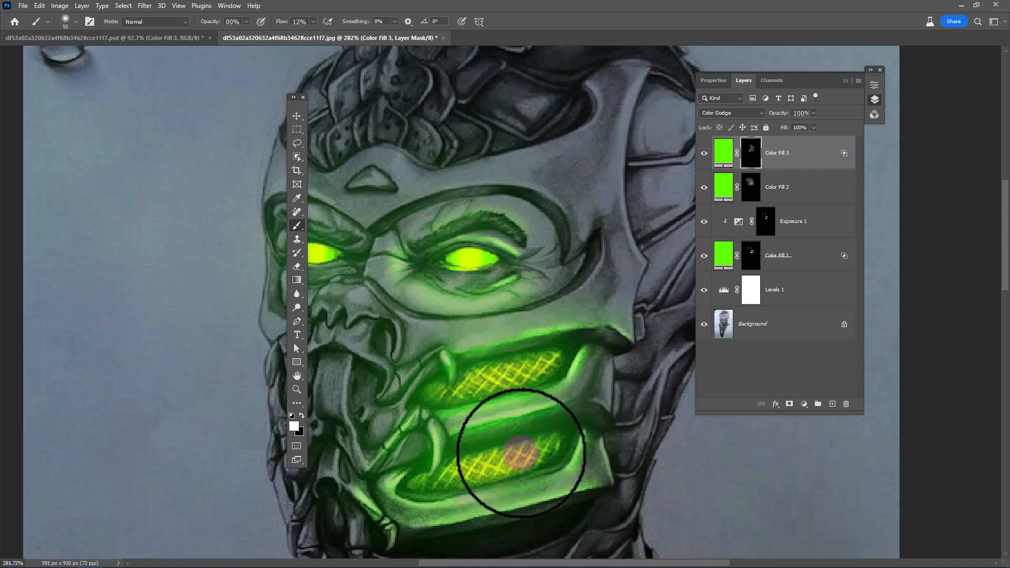
{"action": "left_click_drag", "start_coordinate": [410, 384], "coordinate": [377, 388]}
{"action": "mouse_move", "coordinate": [440, 350]}
{"action": "left_mouse_down"}
{"action": "mouse_move", "coordinate": [412, 368]}
{"action": "mouse_move", "coordinate": [443, 349]}
{"action": "left_mouse_up"}
Step: Paint reflections on the brow and skin around the smaller eye and along the rims of both eye openings
{"action": "left_click_drag", "start_coordinate": [380, 309], "coordinate": [522, 345]}
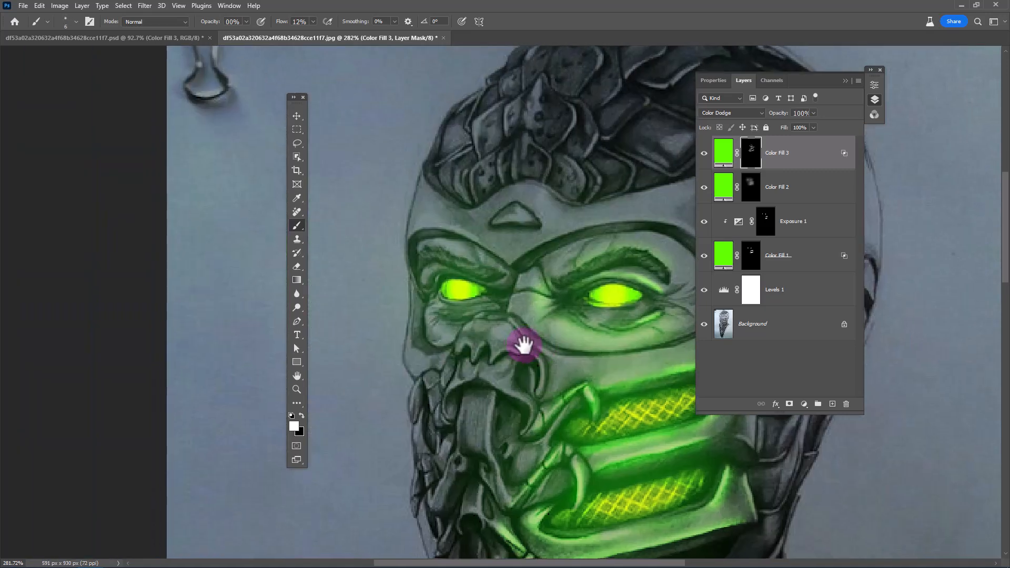
{"action": "left_click_drag", "start_coordinate": [504, 280], "coordinate": [502, 280]}
{"action": "left_click_drag", "start_coordinate": [435, 270], "coordinate": [426, 281]}
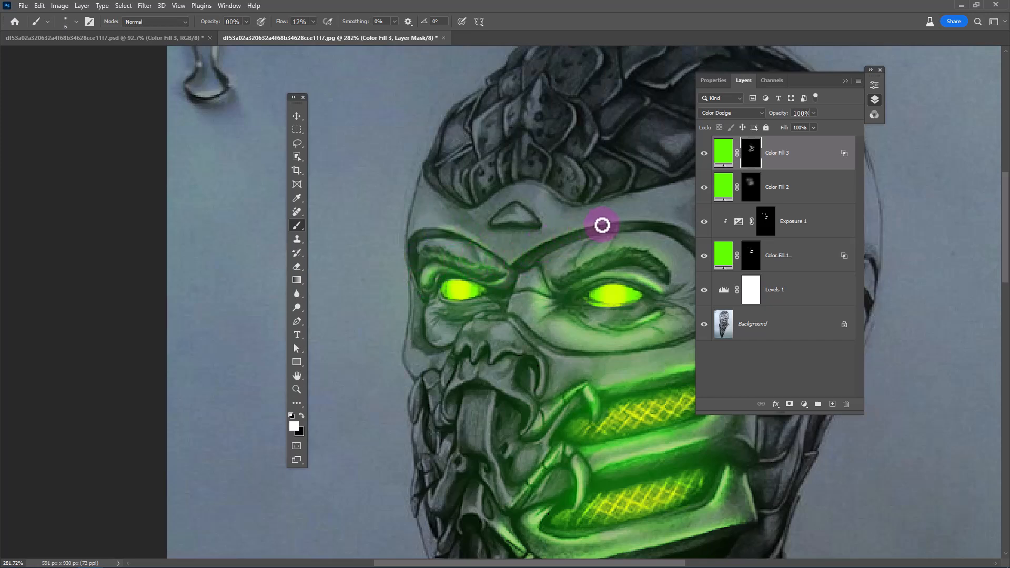
{"action": "left_click_drag", "start_coordinate": [602, 223], "coordinate": [577, 225]}
{"action": "left_click_drag", "start_coordinate": [648, 298], "coordinate": [657, 295]}
{"action": "mouse_move", "coordinate": [657, 295]}
{"action": "left_mouse_down"}
{"action": "mouse_move", "coordinate": [659, 268]}
{"action": "mouse_move", "coordinate": [450, 266]}
{"action": "mouse_move", "coordinate": [363, 253]}
{"action": "left_mouse_up"}
{"action": "left_click_drag", "start_coordinate": [430, 314], "coordinate": [424, 313]}
Step: Lower the third fill layer's opacity to 77% and compare the drawing with that layer hidden and shown
{"action": "scroll", "coordinate": [385, 341], "scroll_direction": "down", "scroll_amount": 5}
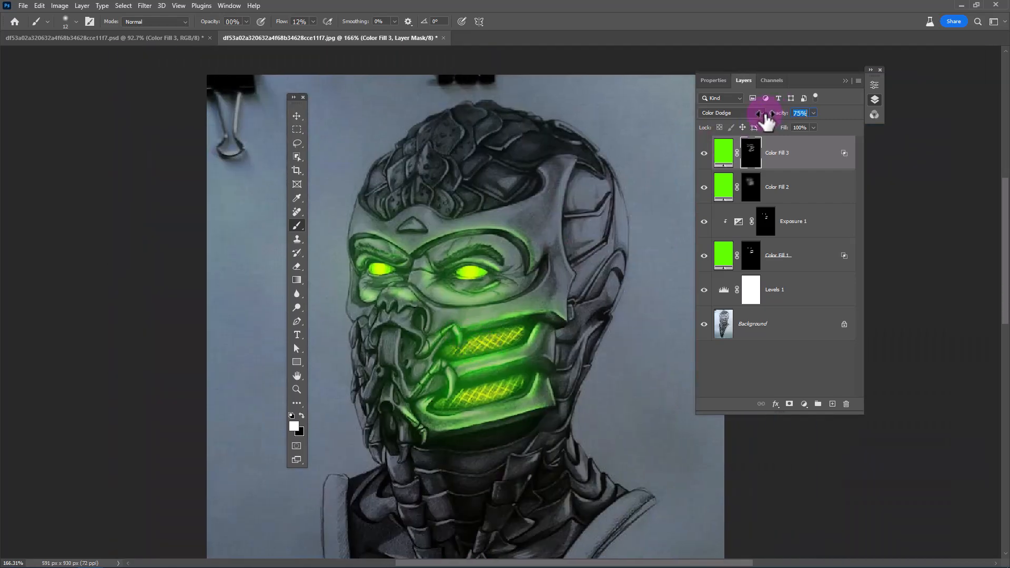
{"action": "left_click_drag", "start_coordinate": [765, 113], "coordinate": [767, 114]}
{"action": "left_click_drag", "start_coordinate": [479, 271], "coordinate": [515, 272]}
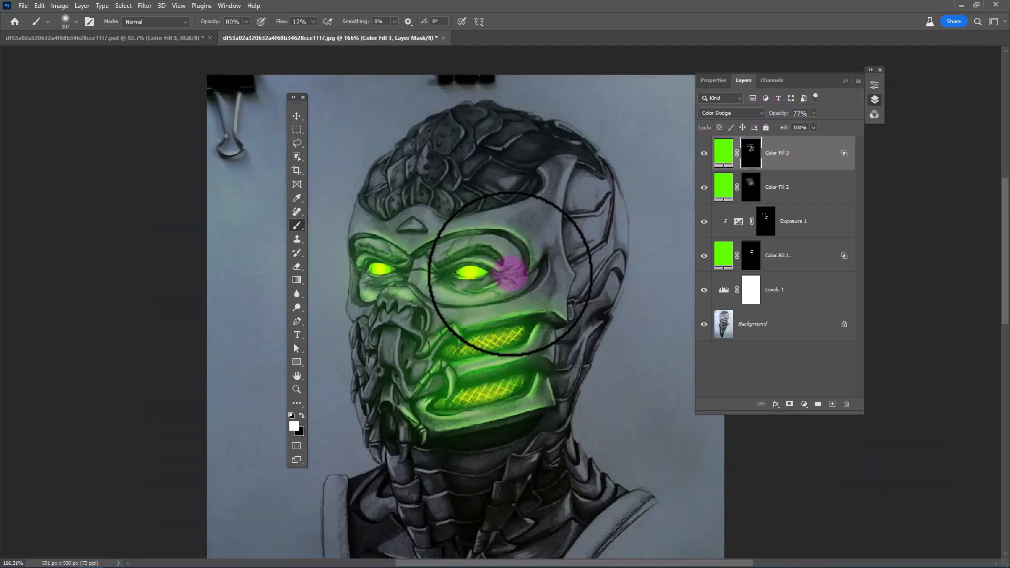
{"action": "scroll", "coordinate": [512, 273], "scroll_direction": "down", "scroll_amount": 1}
{"action": "left_click", "coordinate": [704, 153]}
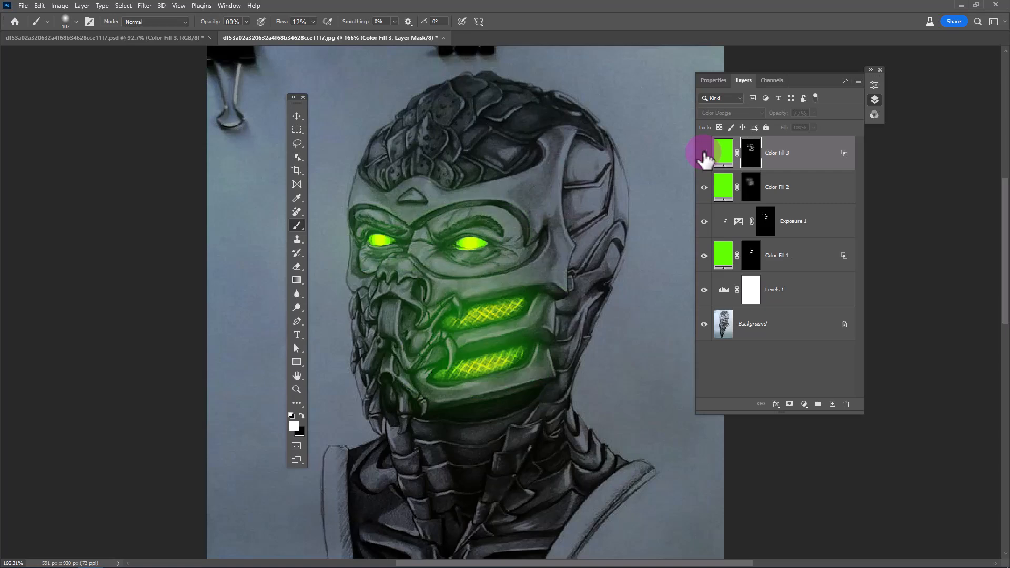
{"action": "left_click", "coordinate": [703, 153]}
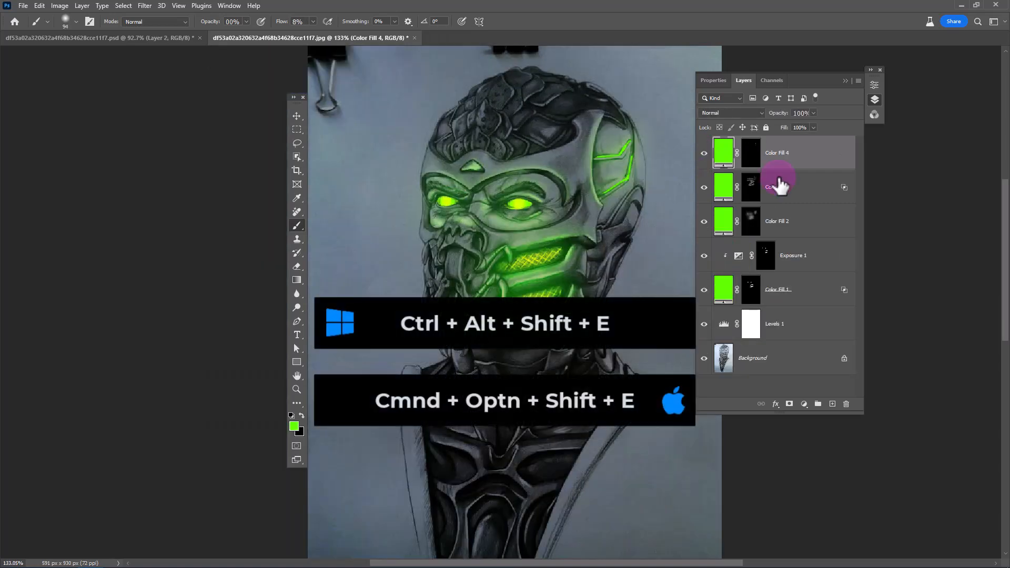
Step: Stamp all visible layers into a new layer on top and convert it to a Smart Object
{"action": "key", "text": "ctrl+alt+shift+e"}
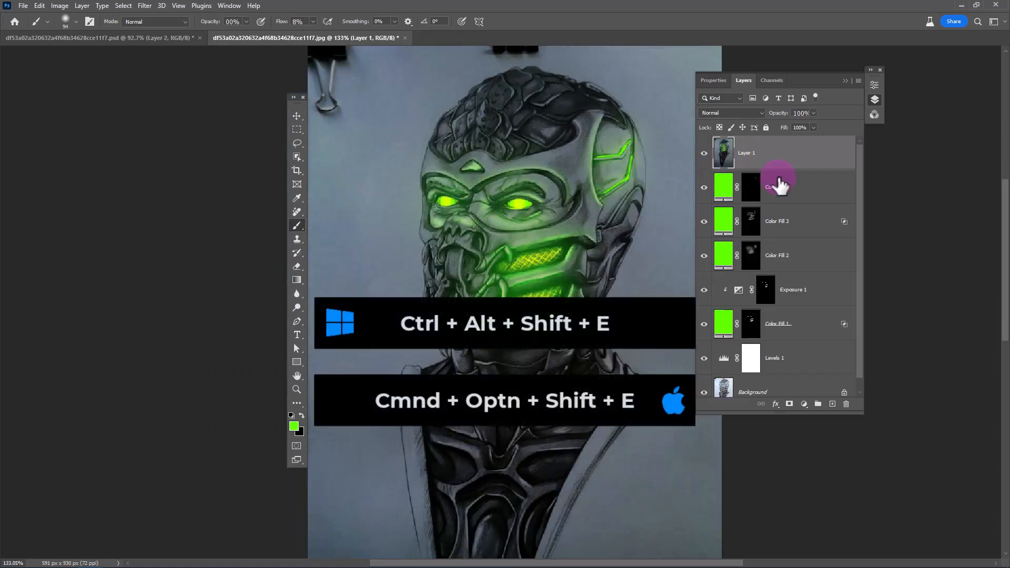
{"action": "right_click", "coordinate": [763, 156]}
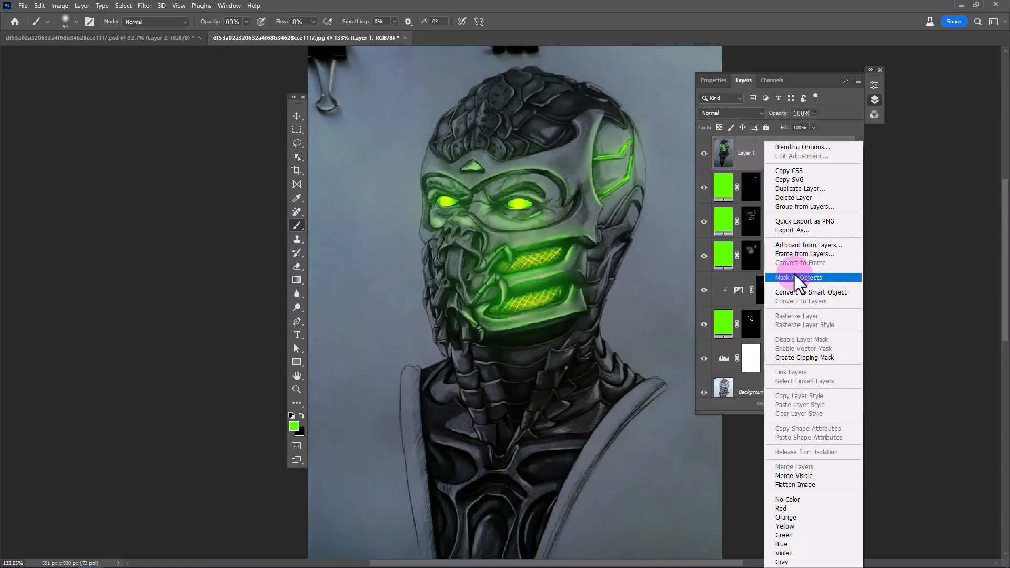
{"action": "left_click", "coordinate": [794, 292]}
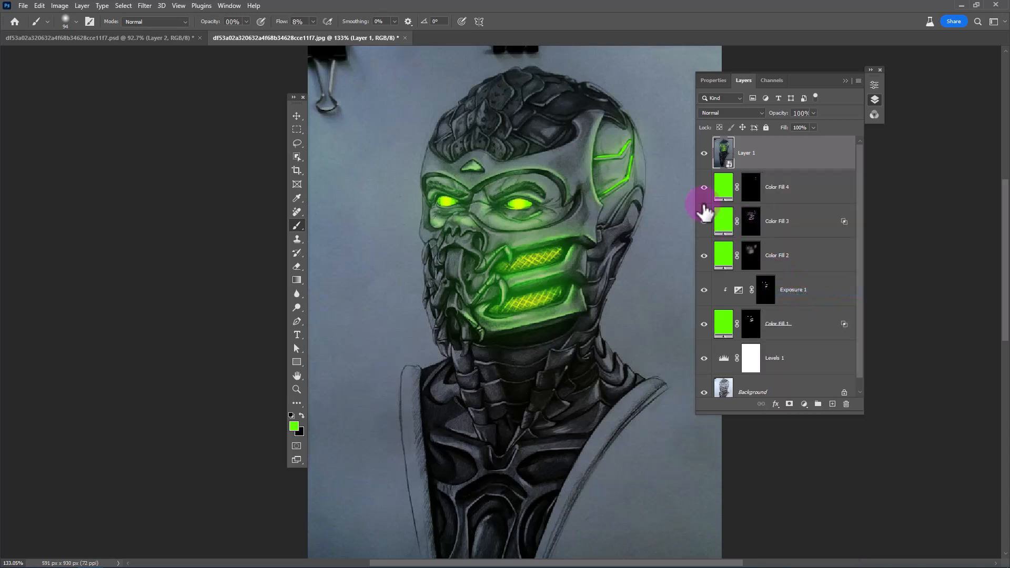
Step: Apply a Camera Raw filter with Temperature +7, Exposure -0.35, Contrast +20, Highlights +14, Shadows -12, Whites +33, Blacks -11, Texture -16, Clarity -10, Vibrance +7
{"action": "left_click", "coordinate": [145, 5]}
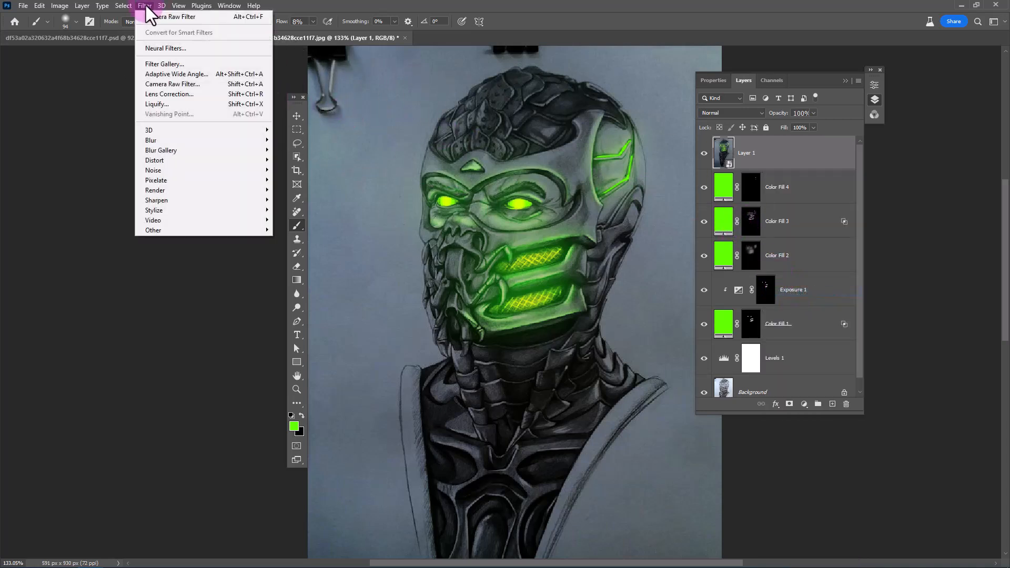
{"action": "left_click", "coordinate": [191, 85]}
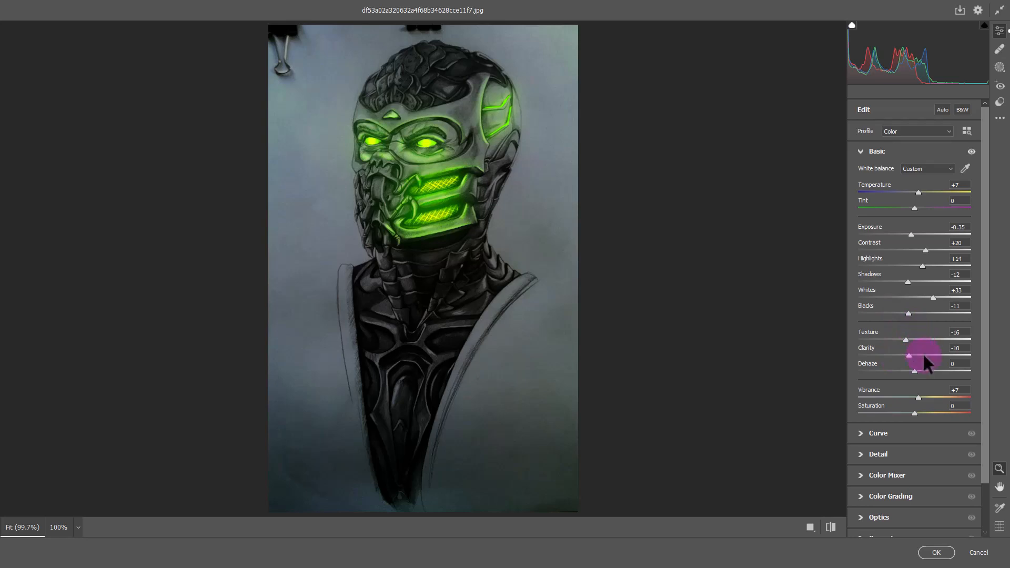
{"action": "left_click", "coordinate": [945, 556]}
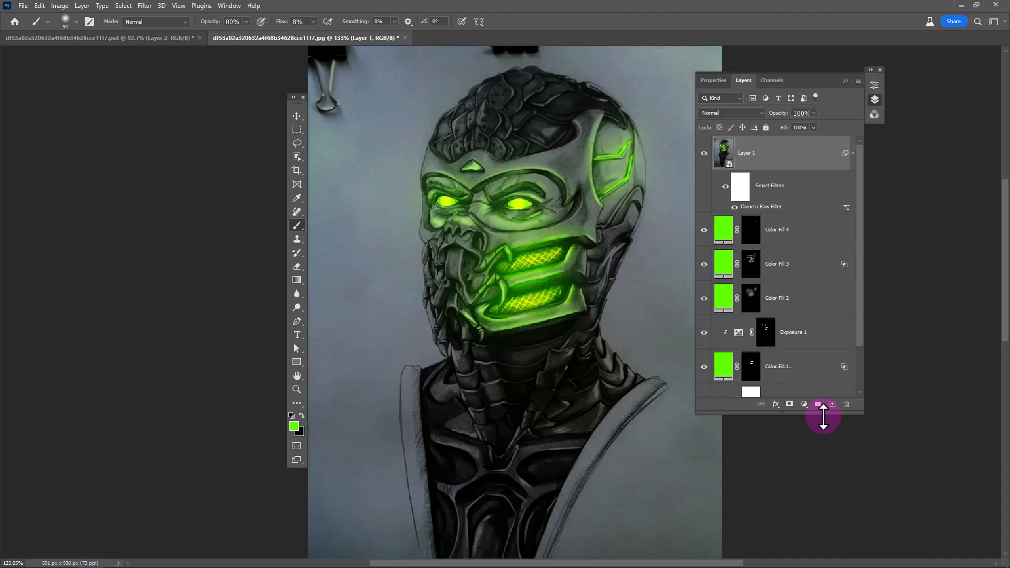